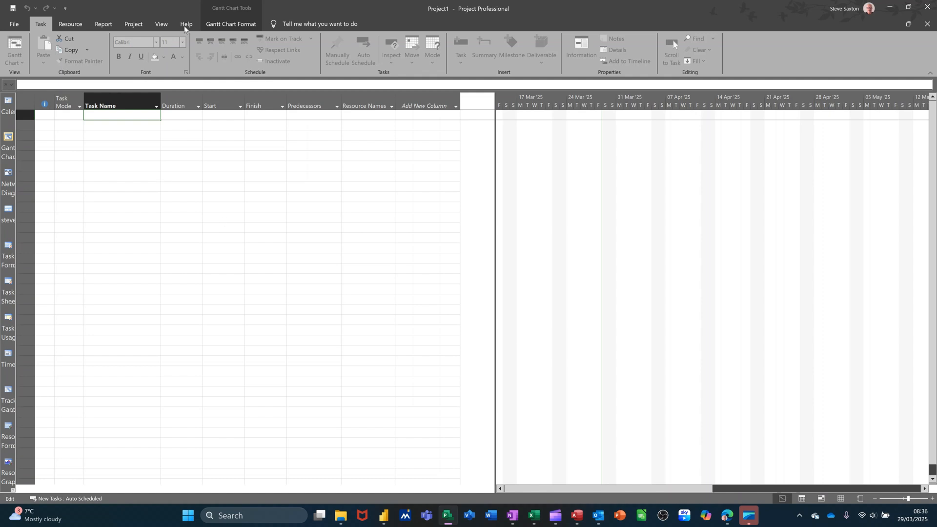
Set the text style size to 14 for all items in the Gantt chart.
{"action": "left_click", "coordinate": [211, 24]}
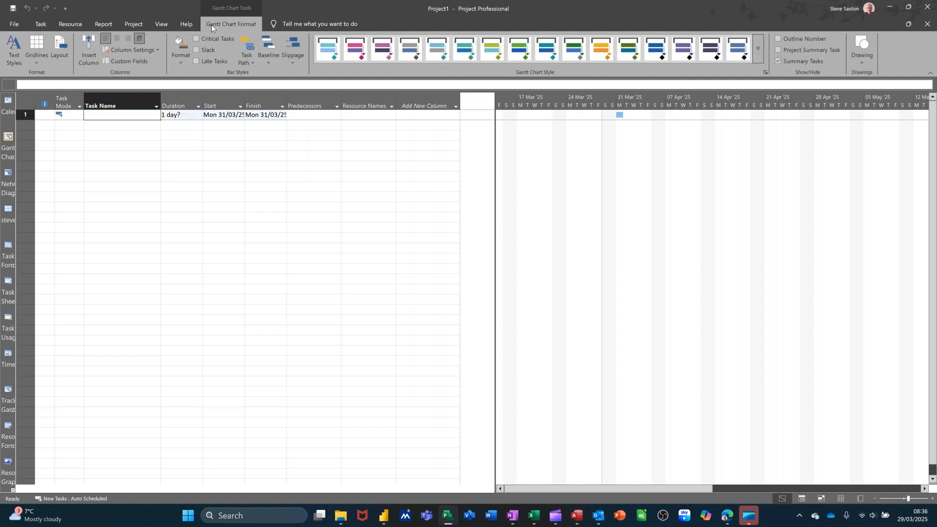
{"action": "left_click", "coordinate": [16, 49]}
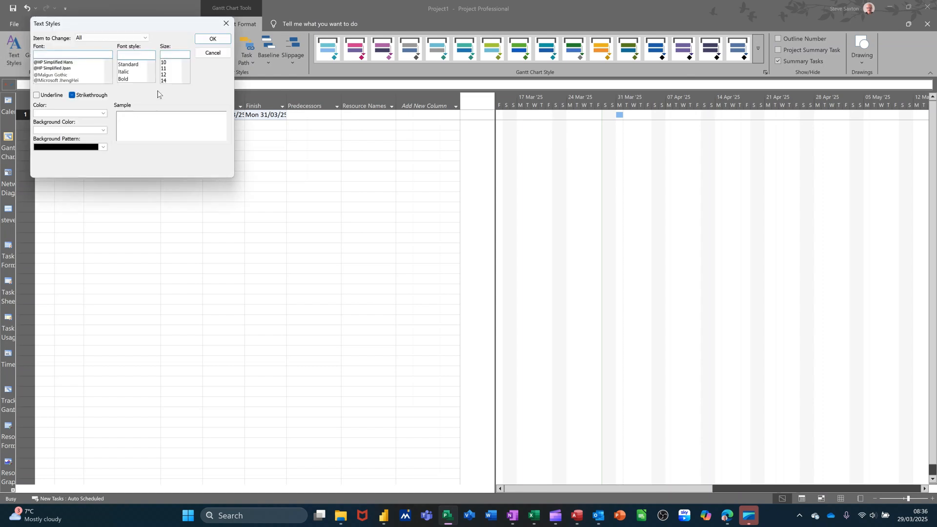
{"action": "left_click", "coordinate": [165, 81]}
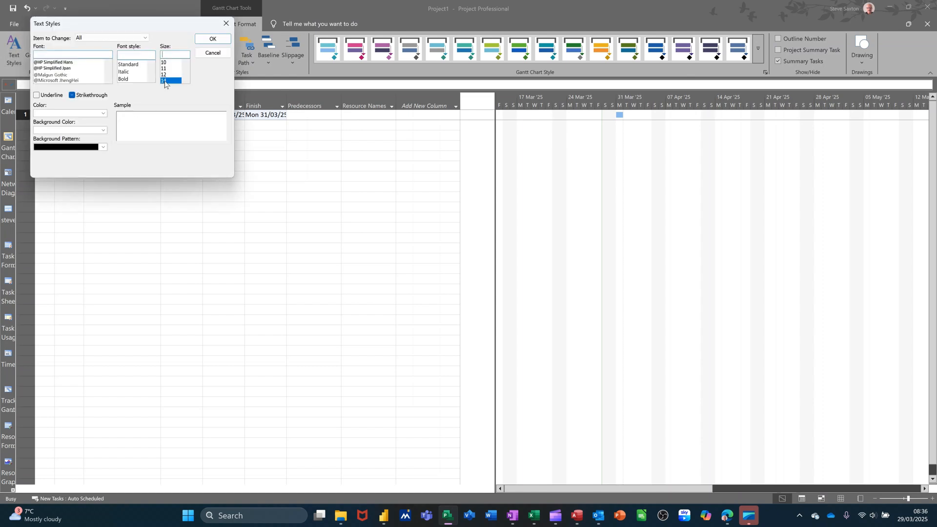
{"action": "left_click", "coordinate": [210, 39]}
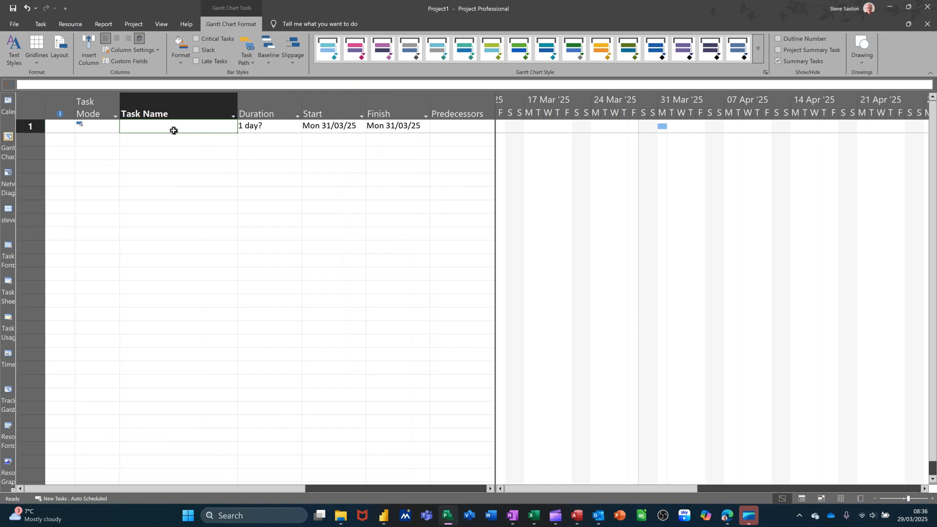
Enter four tasks named Project A, Task 1, Task 2 and Task 3.
{"action": "type", "text": "Project"}
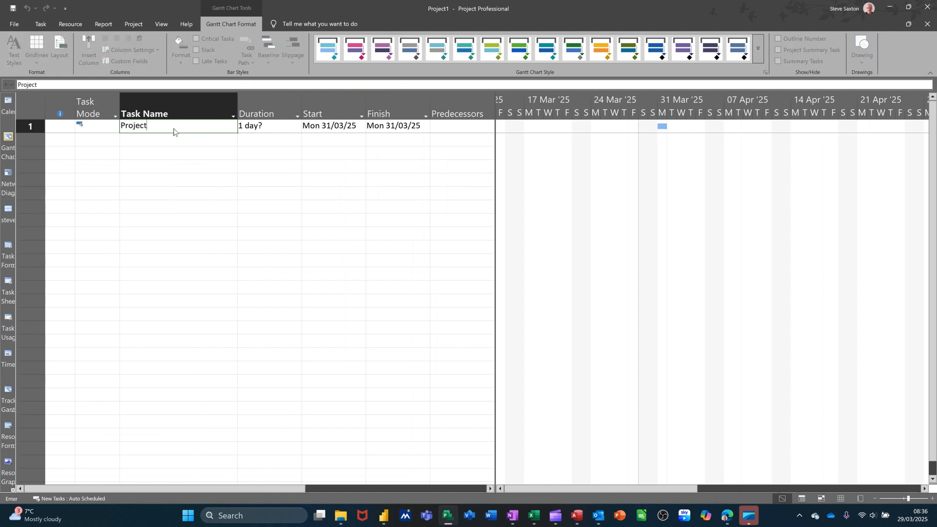
{"action": "type", "text": " A"}
{"action": "key", "text": "Return"}
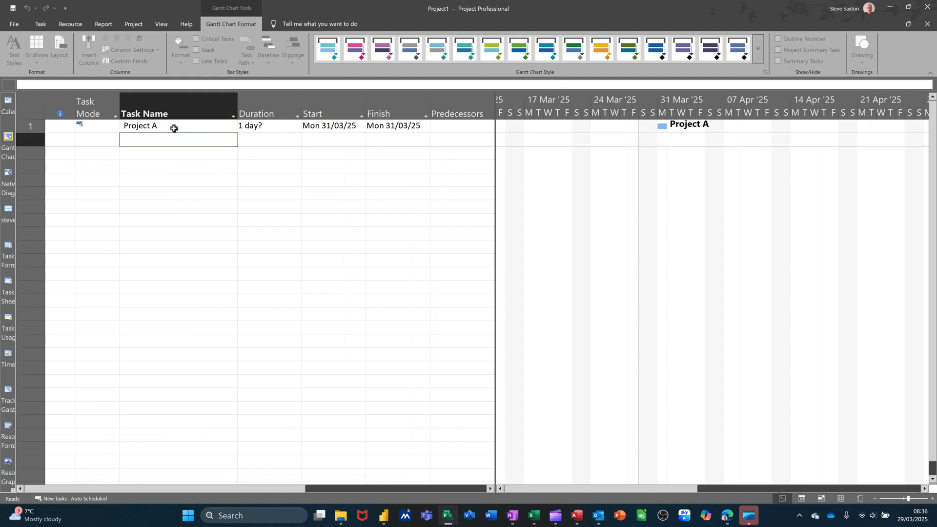
{"action": "type", "text": "Task 1"}
{"action": "key", "text": "Return"}
{"action": "type", "text": "Tas"}
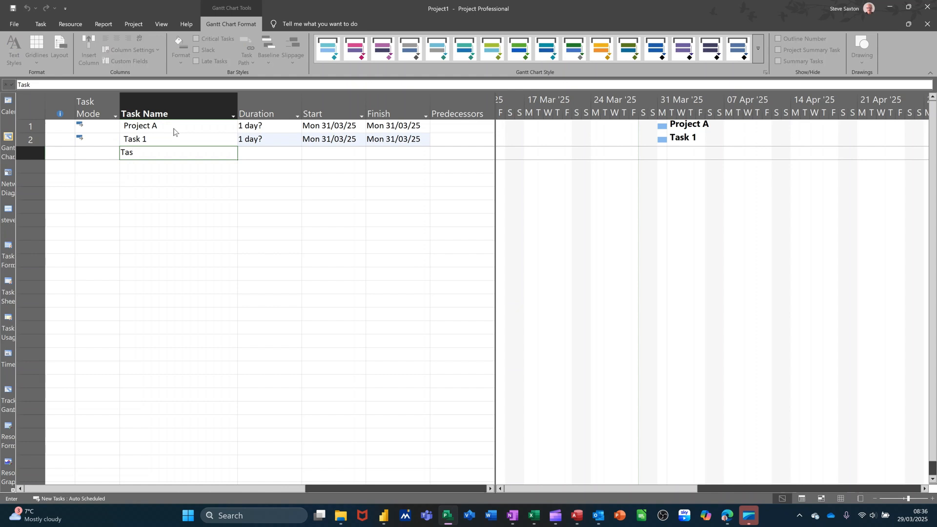
{"action": "type", "text": "k 2"}
{"action": "key", "text": "Return"}
{"action": "type", "text": "Tas"}
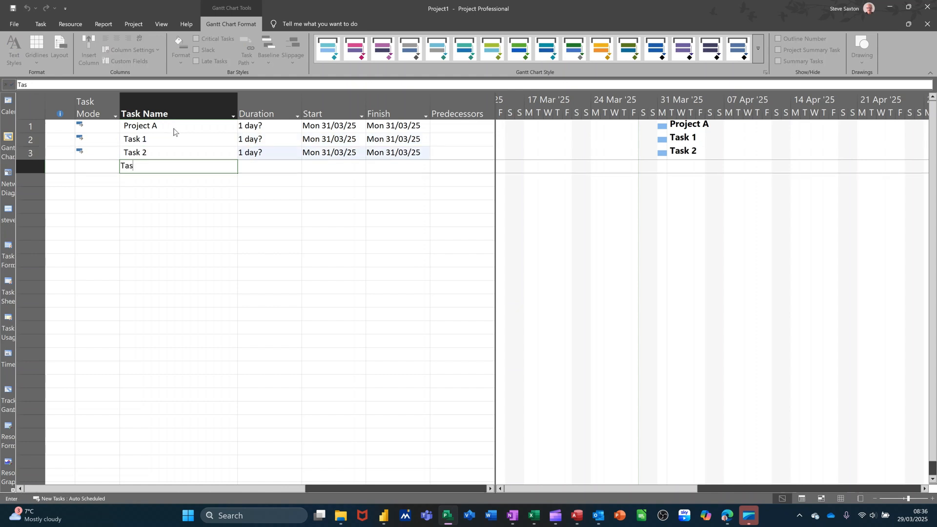
{"action": "type", "text": "k 3"}
{"action": "key", "text": "Return"}
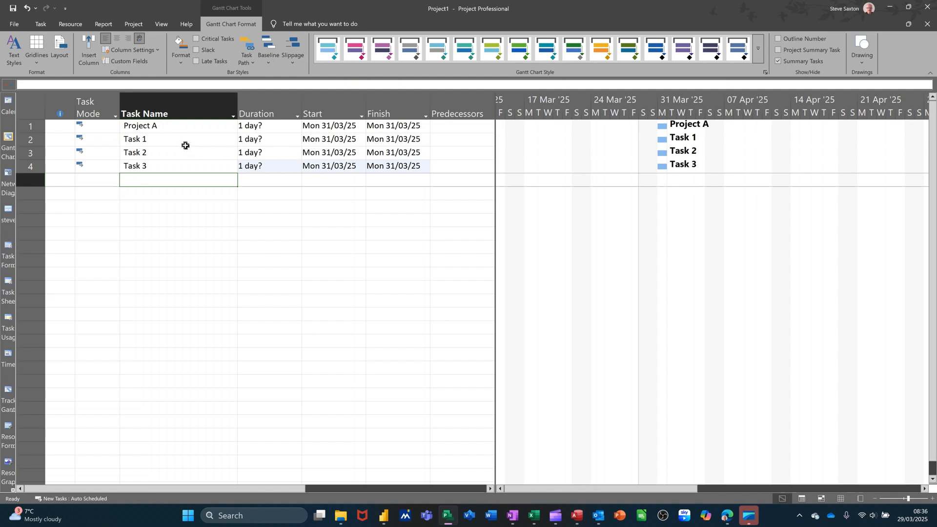
Link Task 1, Task 2 and Task 3 in sequence and set their durations to 2, 3 and 4 days respectively.
{"action": "left_click_drag", "start_coordinate": [184, 141], "coordinate": [183, 161]}
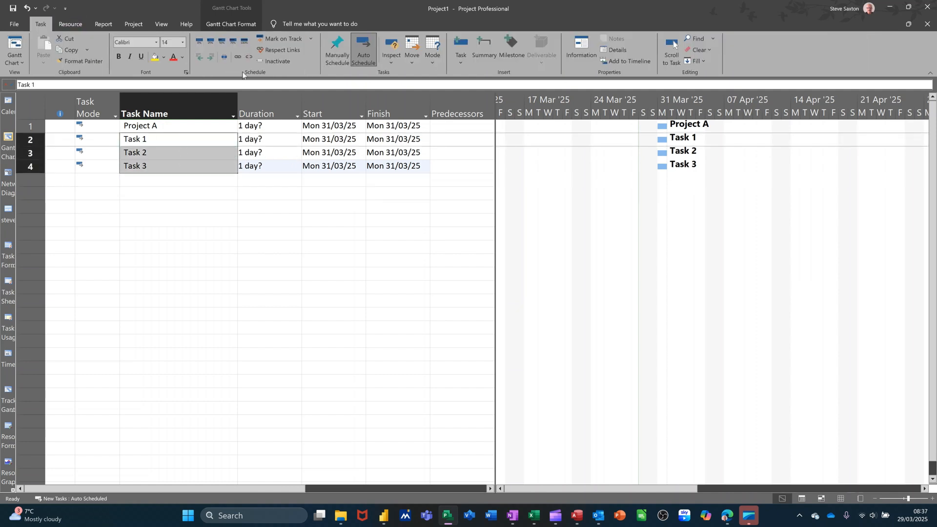
{"action": "left_click", "coordinate": [238, 57]}
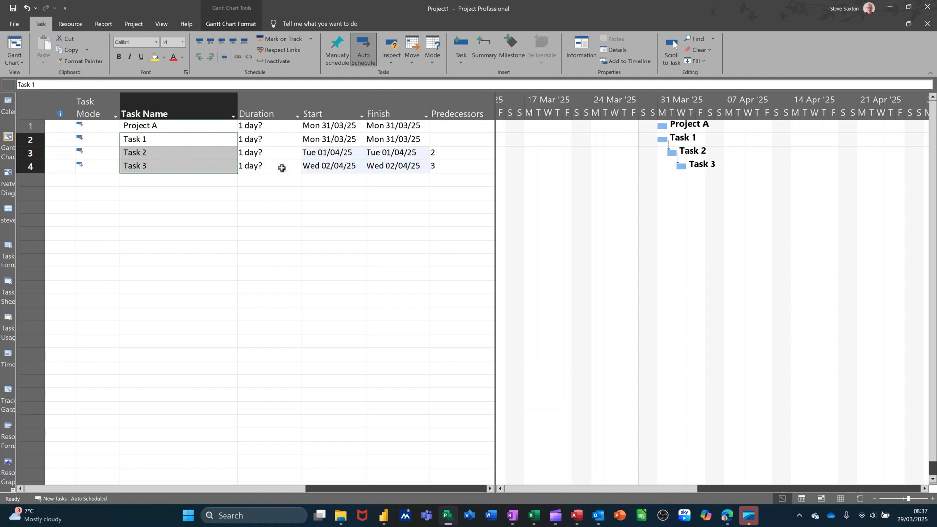
{"action": "left_click", "coordinate": [262, 142]}
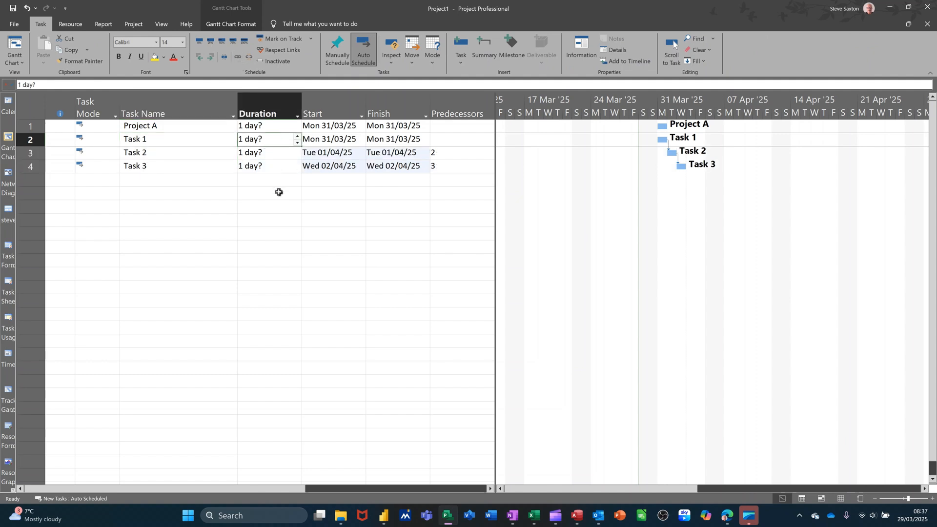
{"action": "type", "text": "2"}
{"action": "key", "text": "Return"}
{"action": "type", "text": "3"}
{"action": "key", "text": "Return"}
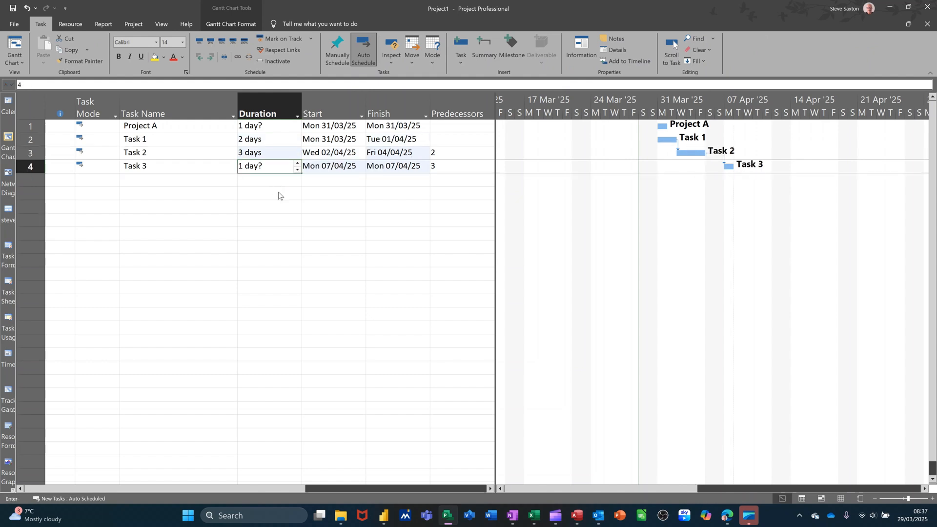
{"action": "type", "text": "4"}
{"action": "key", "text": "Return"}
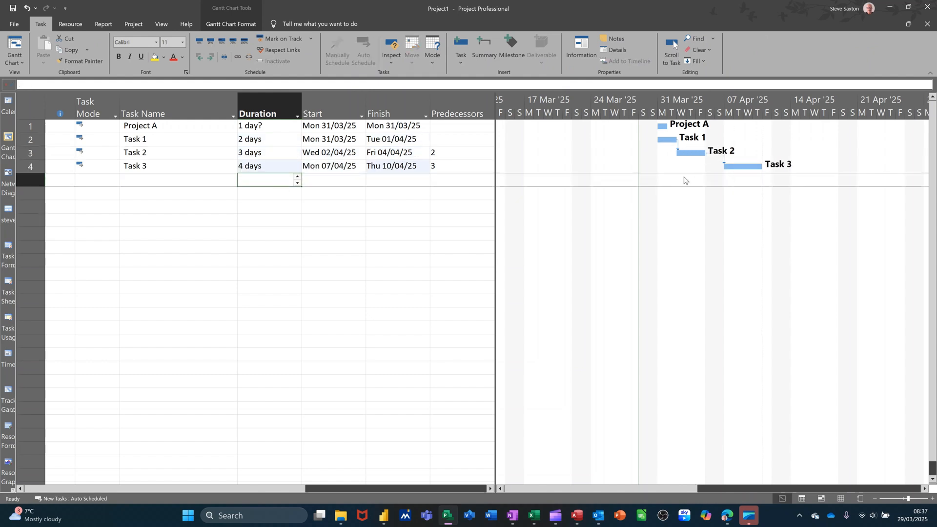
Add an End of Phase milestone below Task 3 with a duration of 0 days and predecessor 4.
{"action": "left_click", "coordinate": [178, 182]}
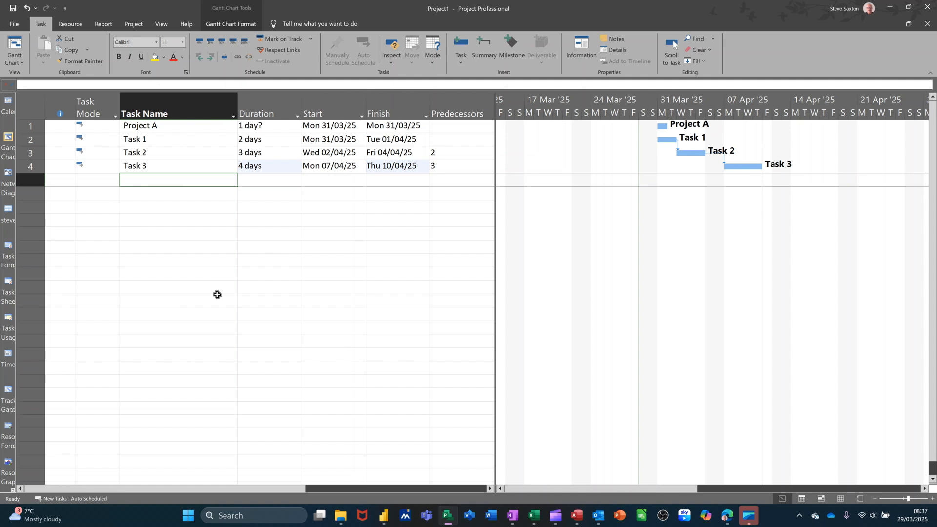
{"action": "type", "text": "End of Phase"}
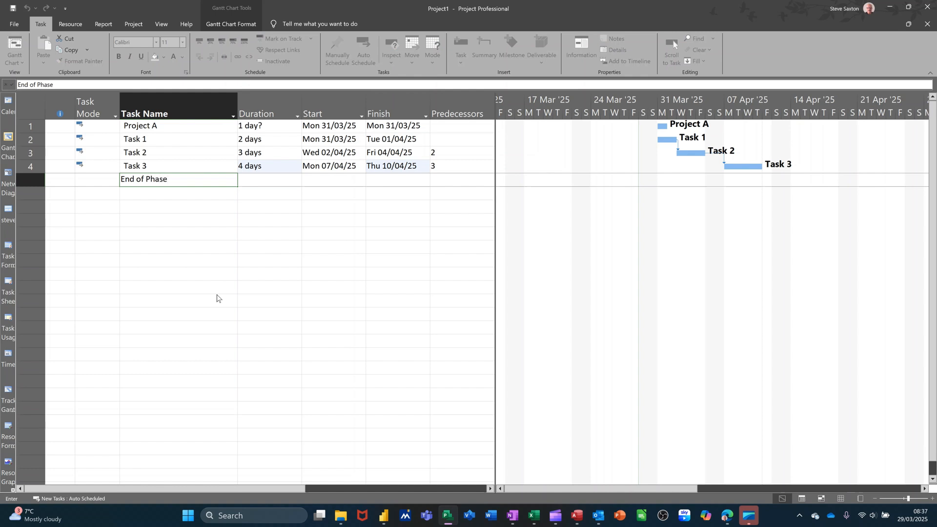
{"action": "key", "text": "Tab"}
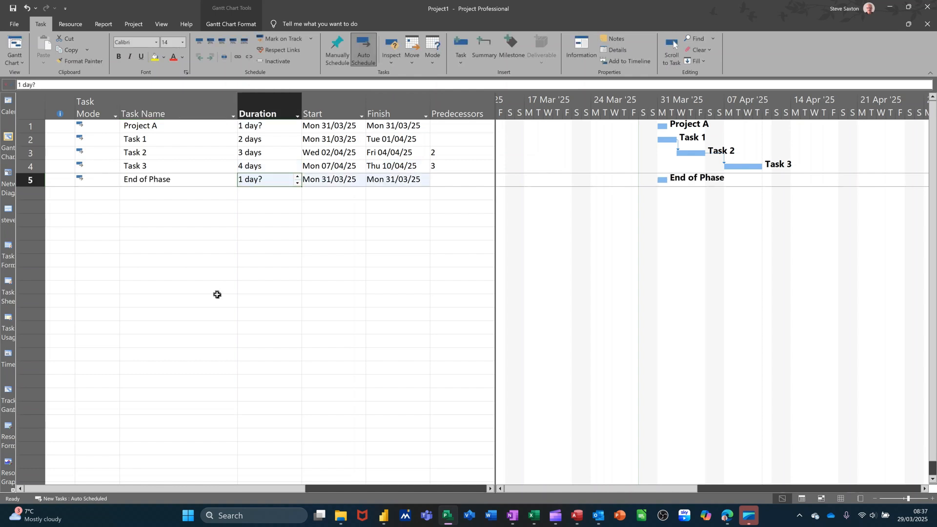
{"action": "type", "text": "0"}
{"action": "key", "text": "Tab"}
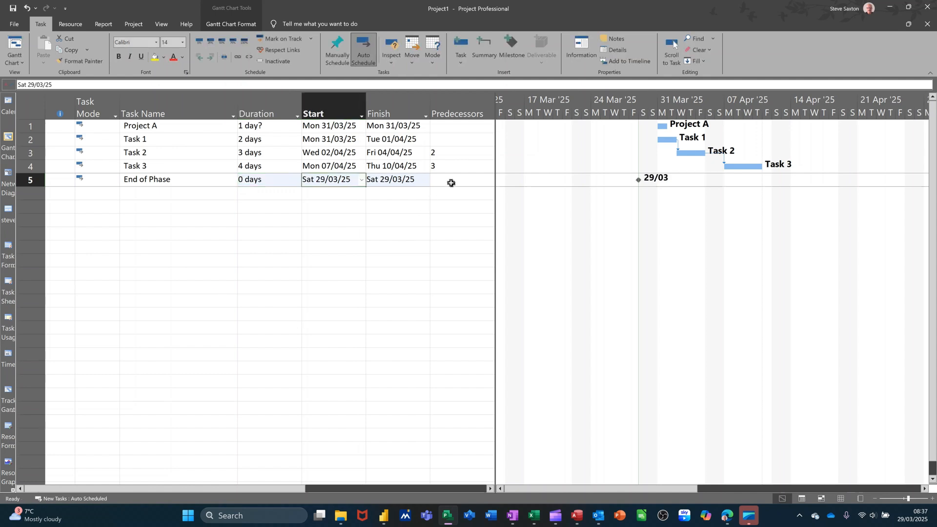
{"action": "left_click", "coordinate": [449, 185]}
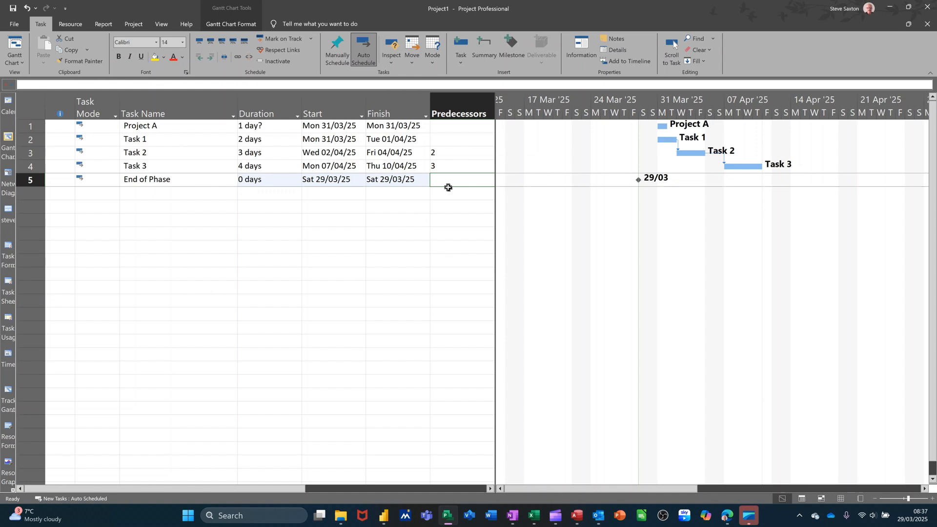
{"action": "type", "text": "4"}
{"action": "left_click", "coordinate": [374, 205]}
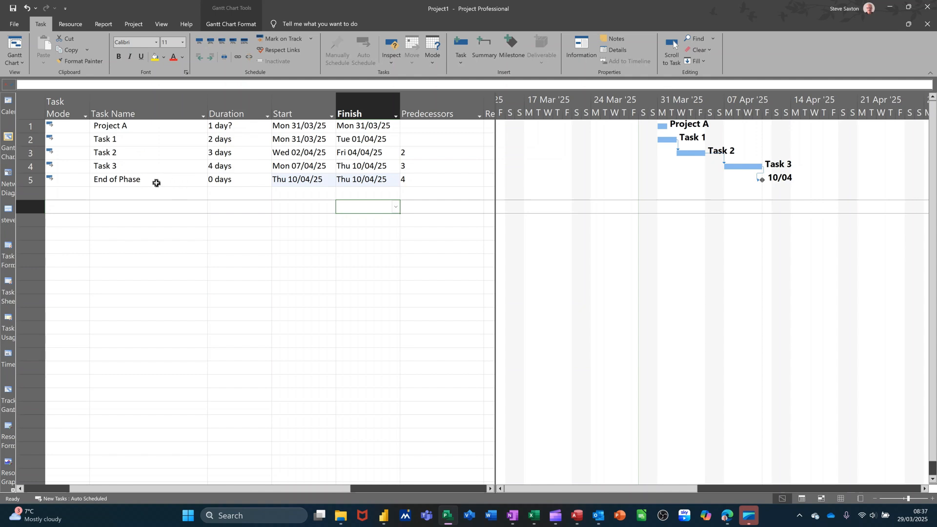
Give End of Phase a Must Finish On constraint dated Thu 10/04/2025, choosing to continue with that constraint despite possible scheduling conflicts.
{"action": "left_click", "coordinate": [158, 183]}
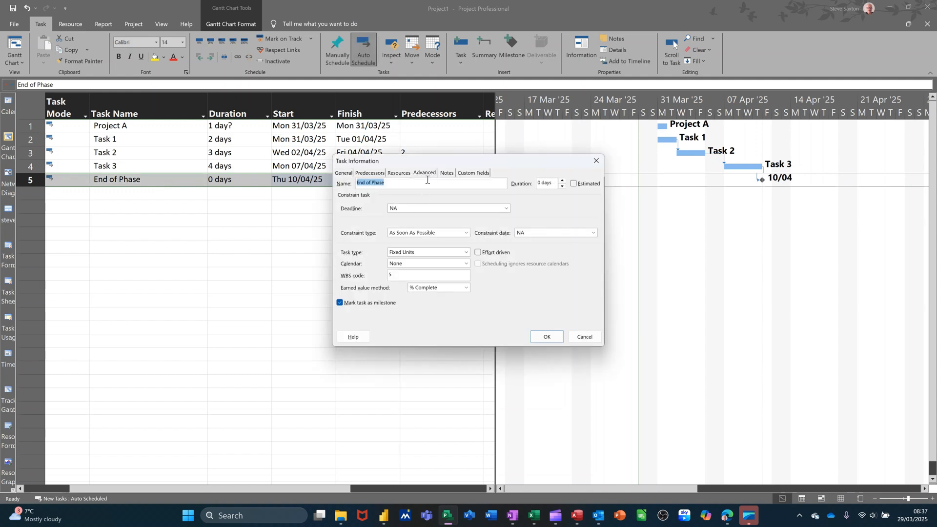
{"action": "left_click", "coordinate": [426, 173]}
{"action": "left_click", "coordinate": [465, 233]}
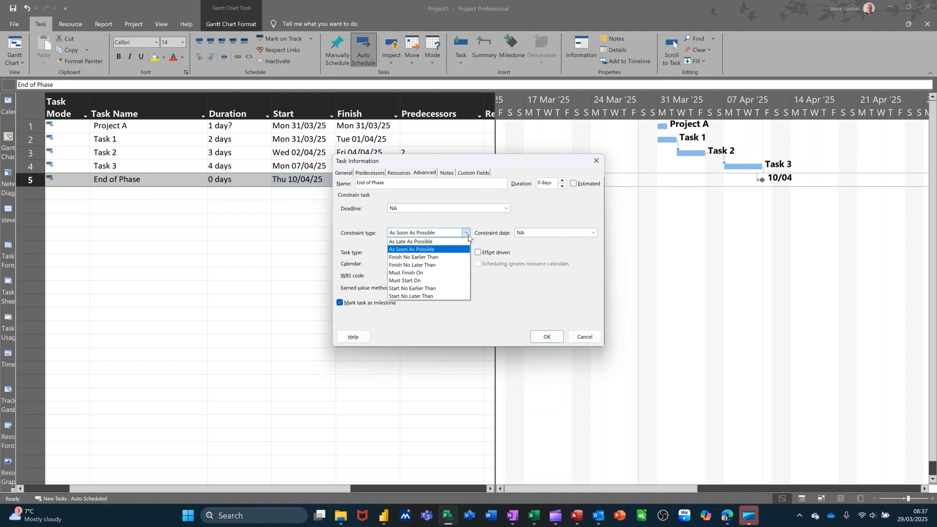
{"action": "left_click", "coordinate": [422, 273]}
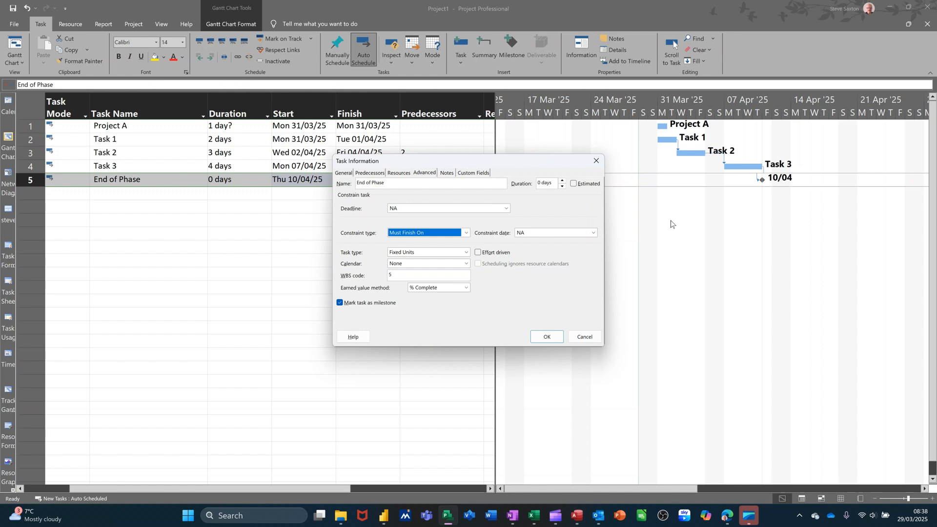
{"action": "left_click", "coordinate": [594, 234]}
{"action": "left_click", "coordinate": [594, 234]}
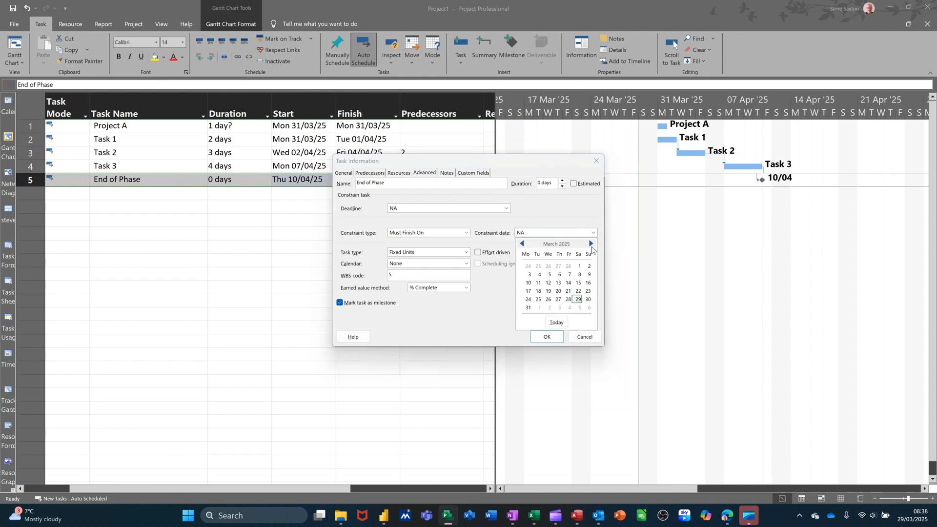
{"action": "left_click", "coordinate": [591, 247]}
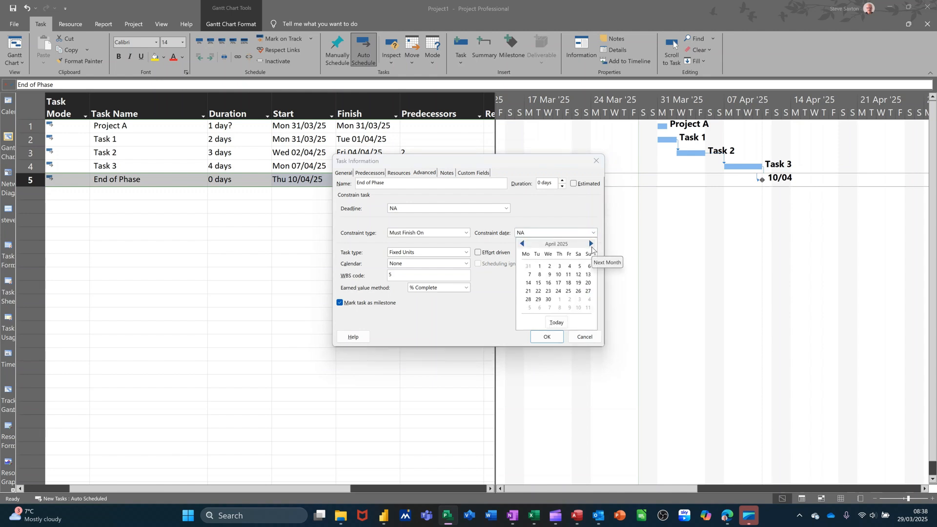
{"action": "left_click", "coordinate": [559, 276]}
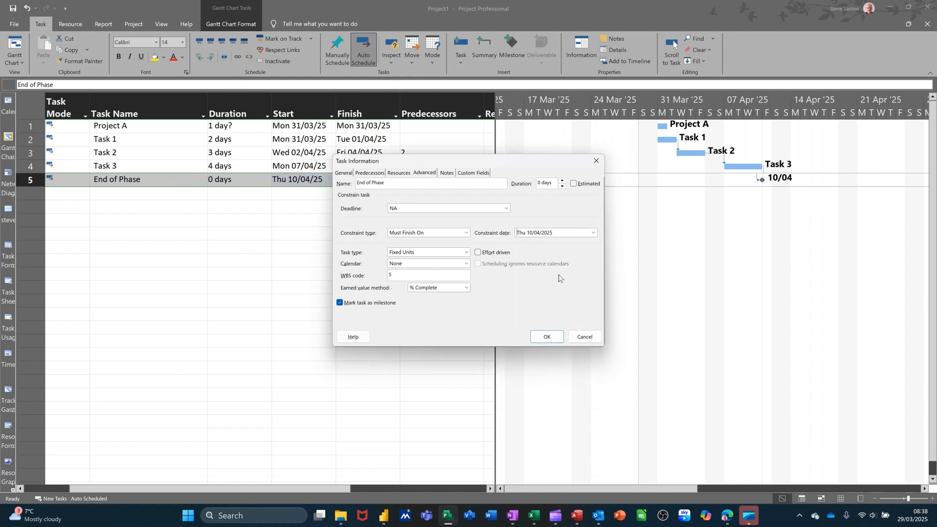
{"action": "left_click", "coordinate": [545, 337]}
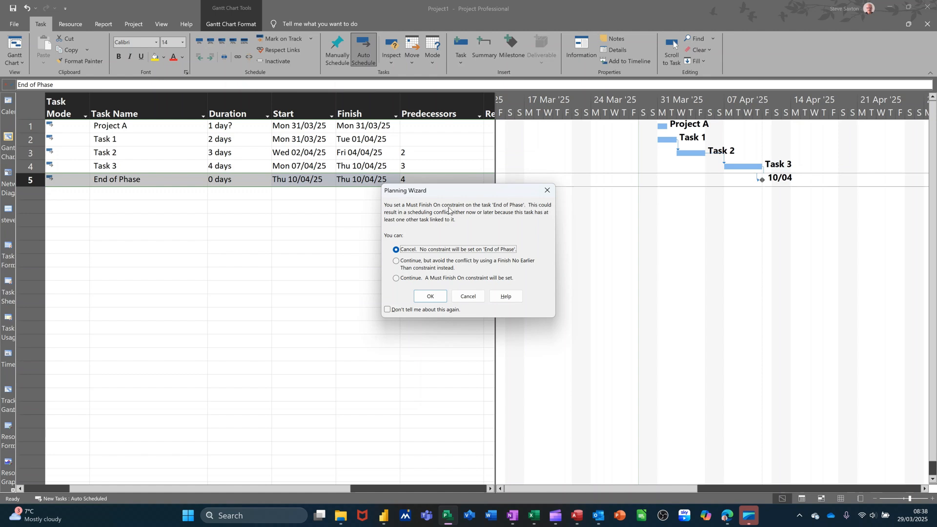
{"action": "left_click", "coordinate": [396, 279]}
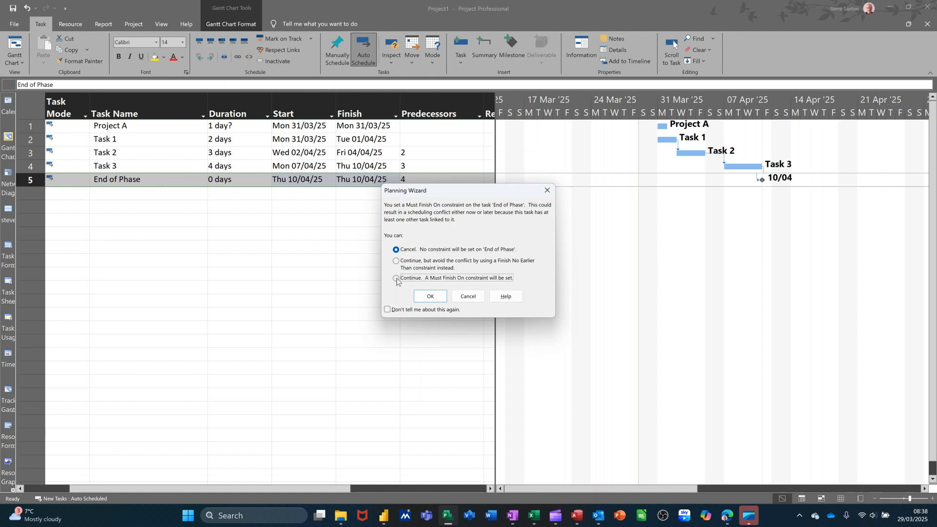
{"action": "left_click", "coordinate": [425, 297]}
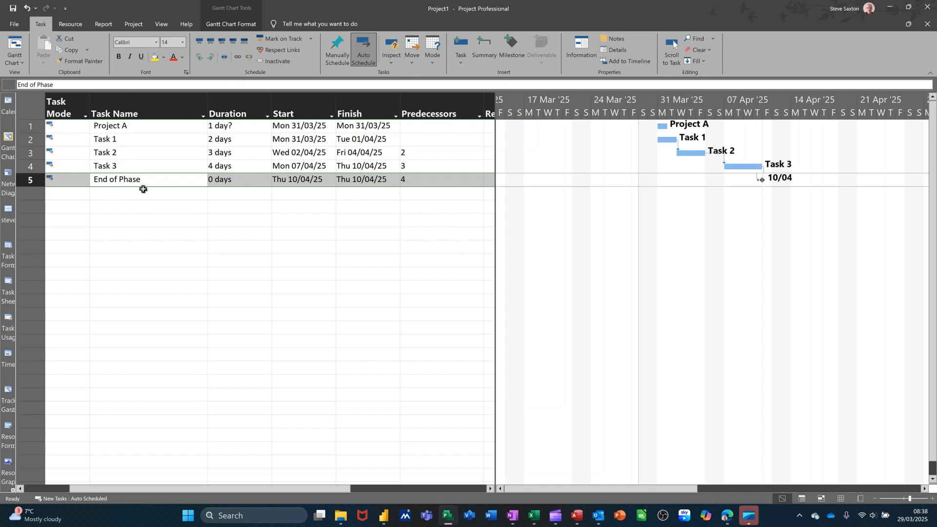
Check the constraint indicator of End of Phase, and indent Task 1 through End of Phase beneath Project A.
{"action": "left_click_drag", "start_coordinate": [200, 488], "coordinate": [155, 487]}
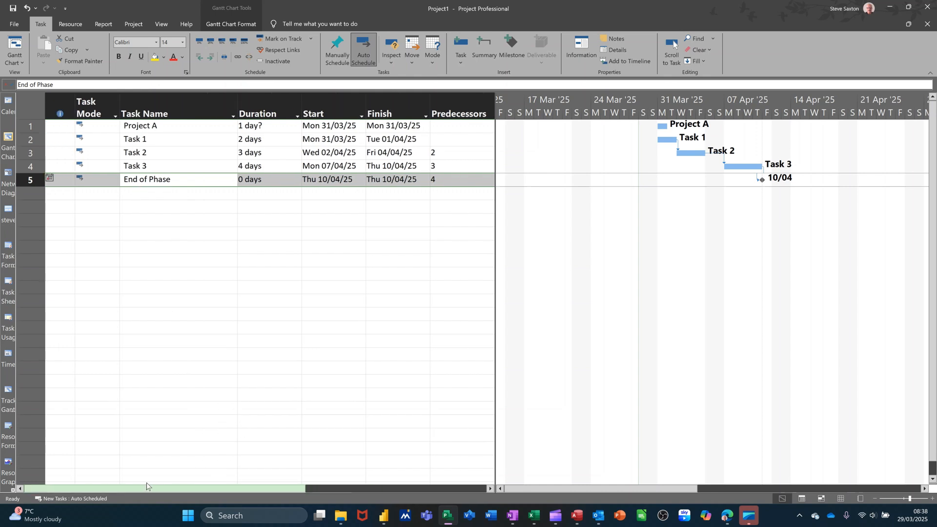
{"action": "mouse_move", "coordinate": [51, 181]}
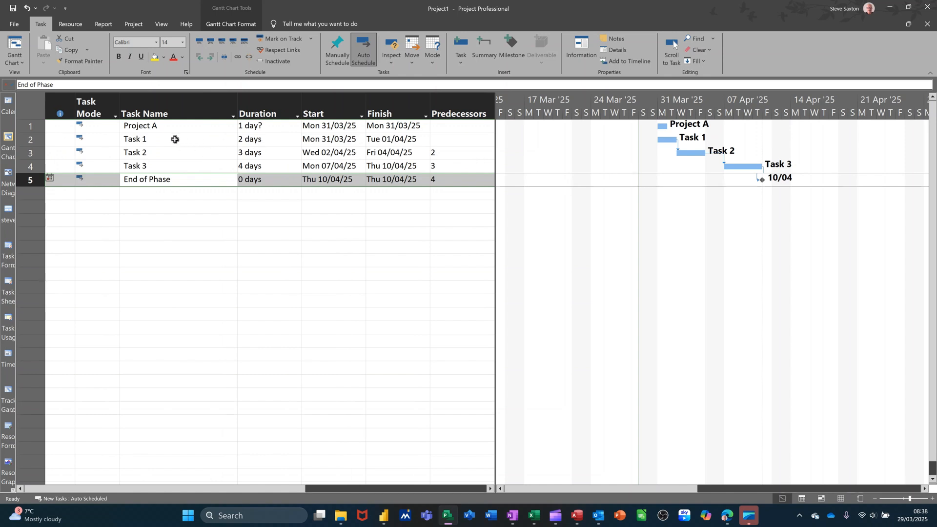
{"action": "left_click_drag", "start_coordinate": [173, 139], "coordinate": [169, 178]}
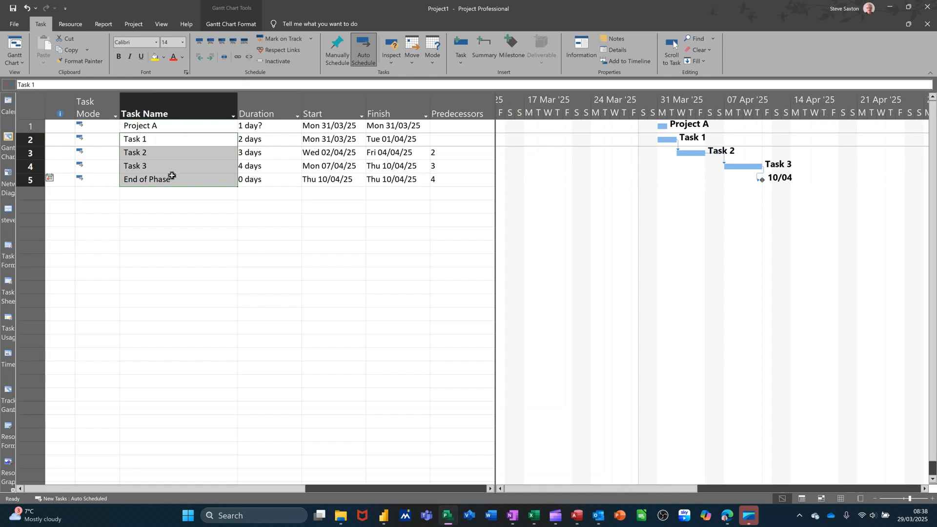
{"action": "left_click", "coordinate": [212, 62]}
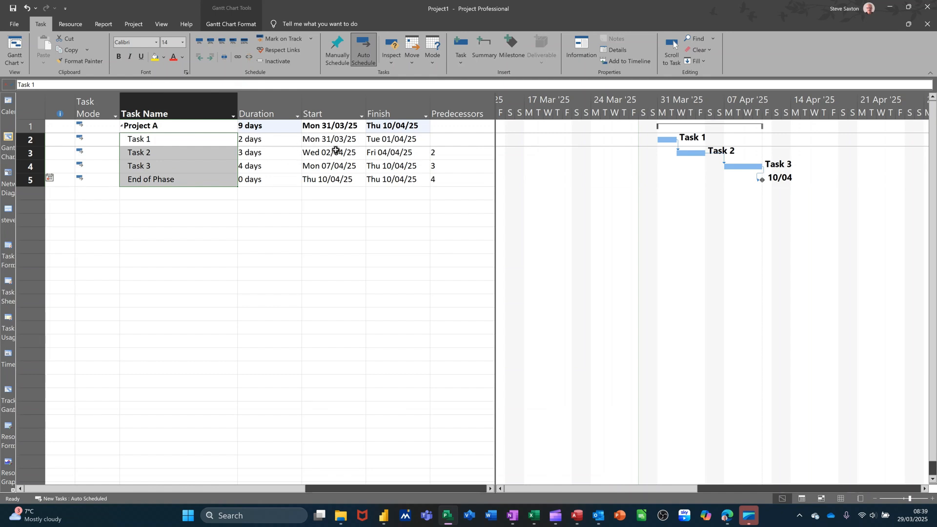
Try to set Task 1's start to Tue 01/04/25, choosing to cancel and avoid the scheduling conflict.
{"action": "left_click", "coordinate": [349, 142]}
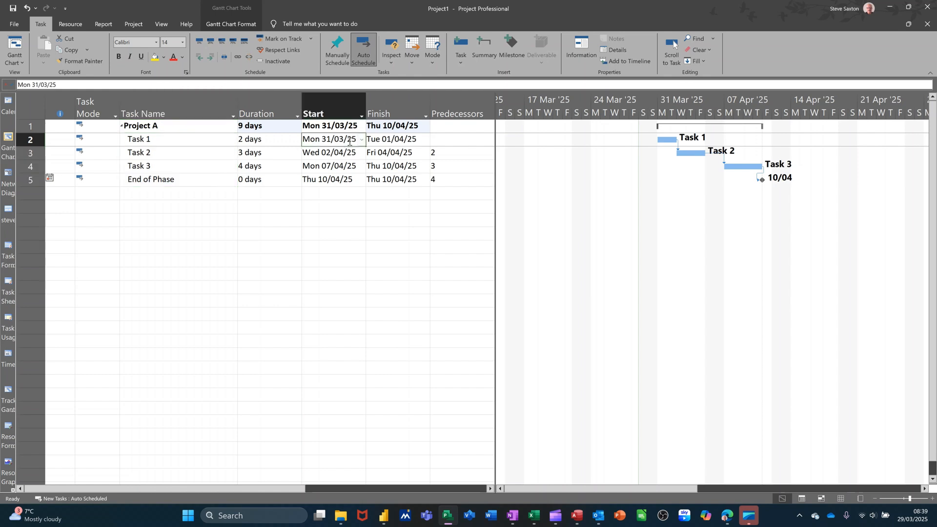
{"action": "left_click", "coordinate": [362, 141]}
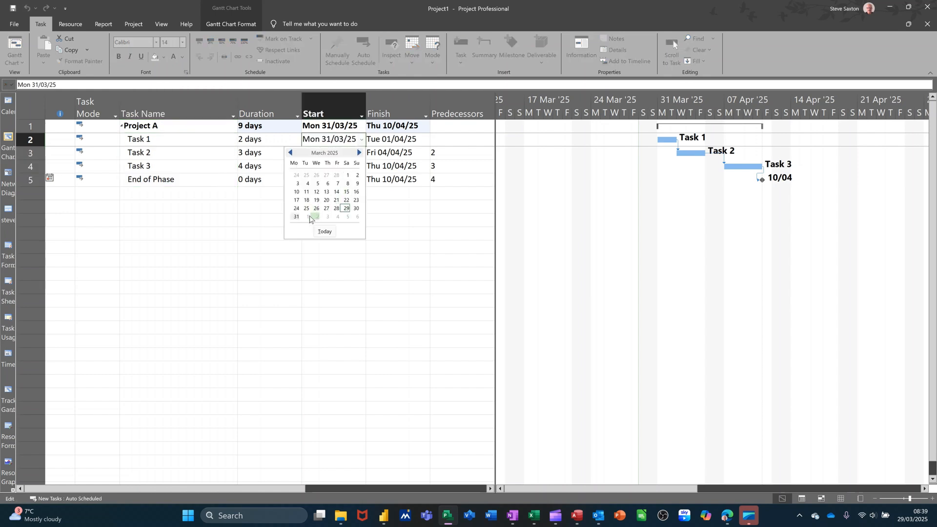
{"action": "left_click", "coordinate": [308, 216]}
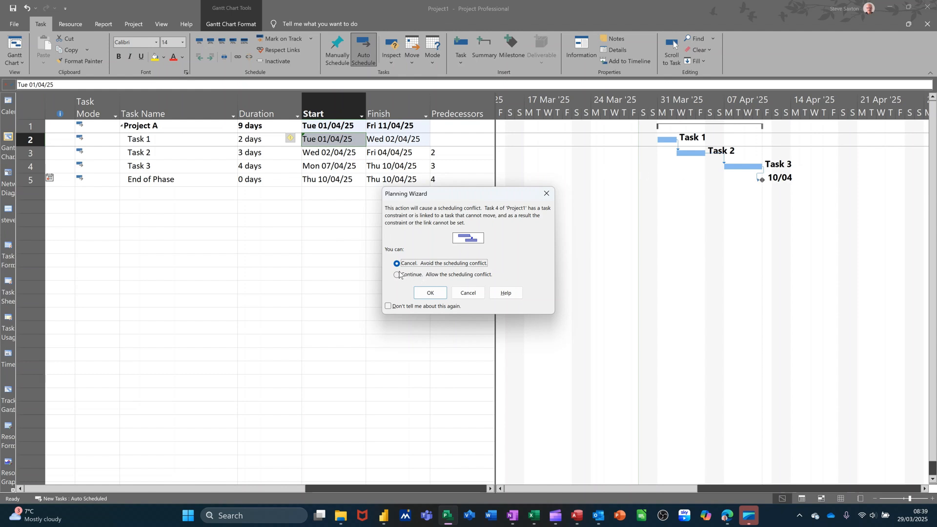
{"action": "left_click", "coordinate": [425, 294]}
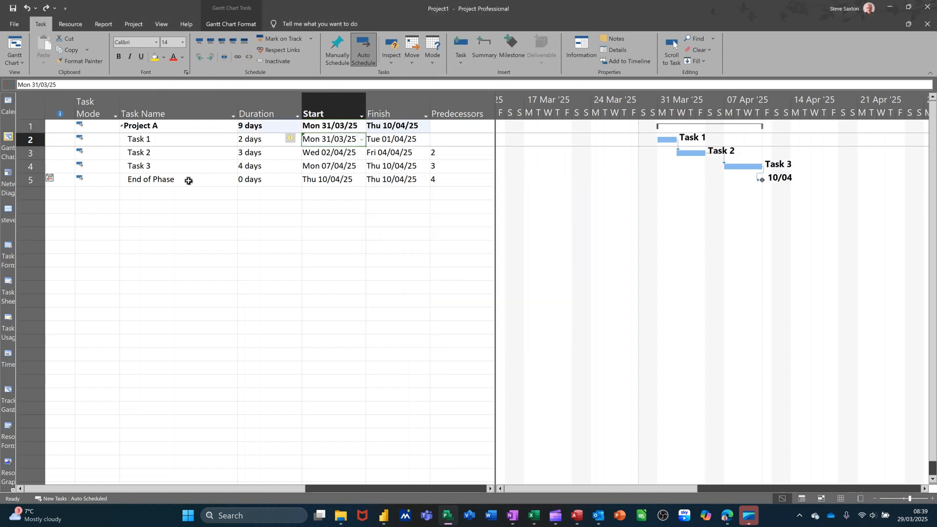
Change End of Phase's constraint type to As Soon As Possible and clear its constraint date.
{"action": "left_click", "coordinate": [188, 180]}
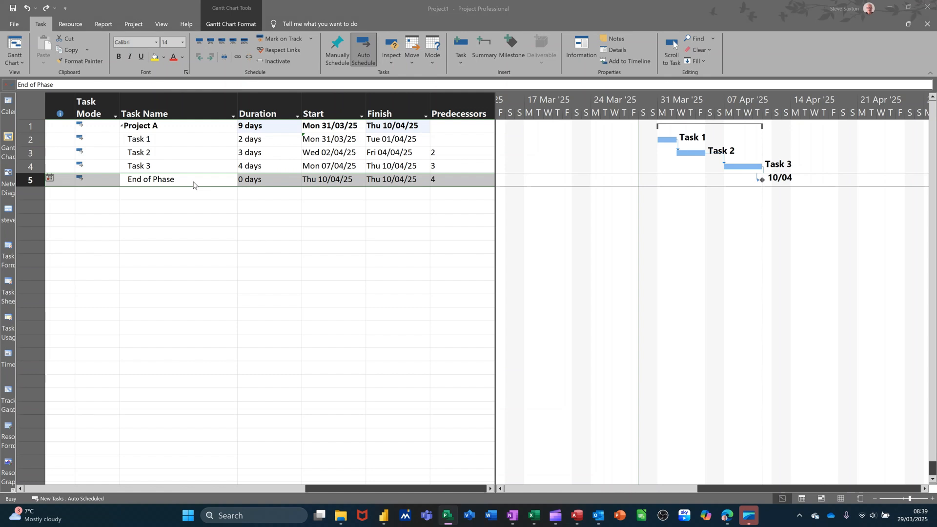
{"action": "double_click", "coordinate": [192, 184]}
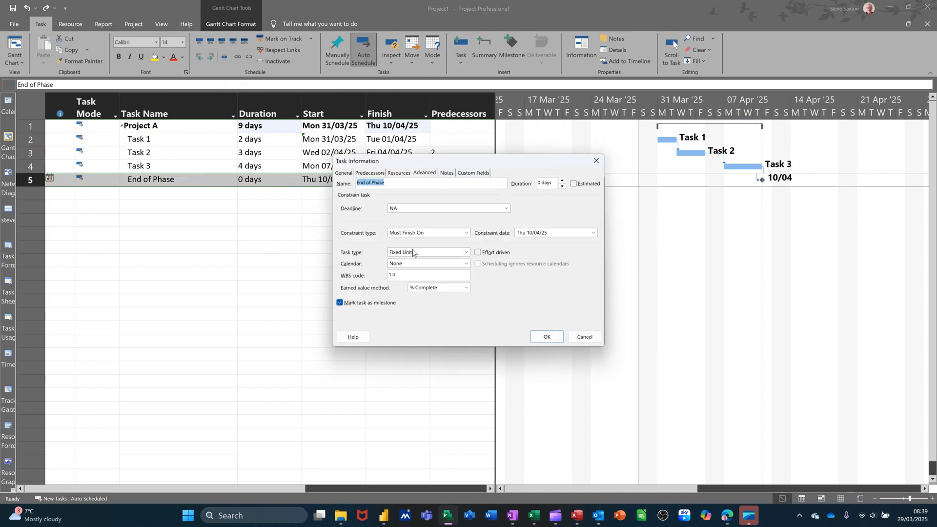
{"action": "left_click", "coordinate": [465, 233]}
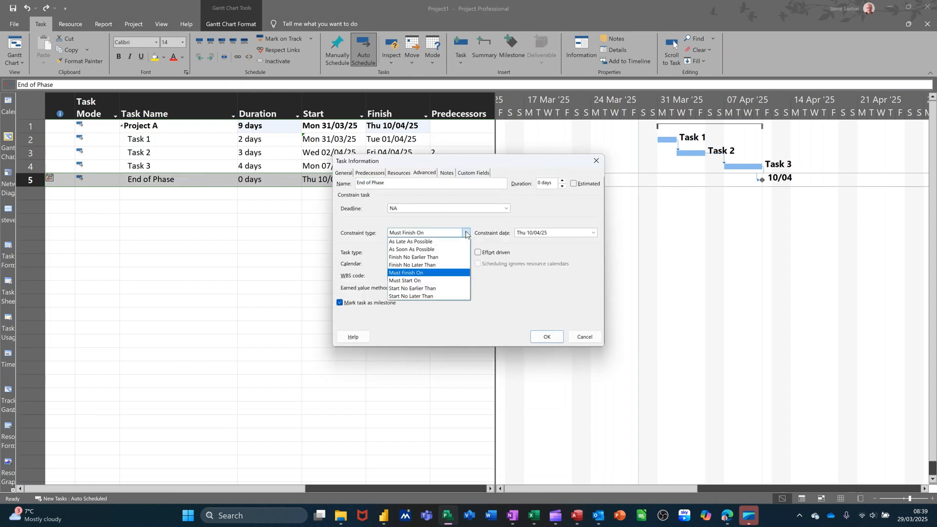
{"action": "left_click", "coordinate": [410, 250]}
{"action": "left_click_drag", "start_coordinate": [563, 233], "coordinate": [514, 235]}
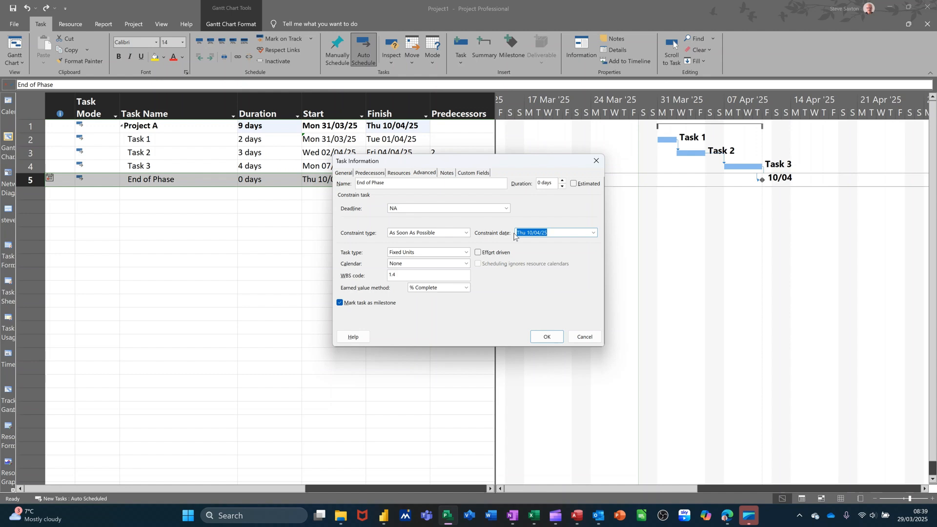
{"action": "key", "text": "Delete"}
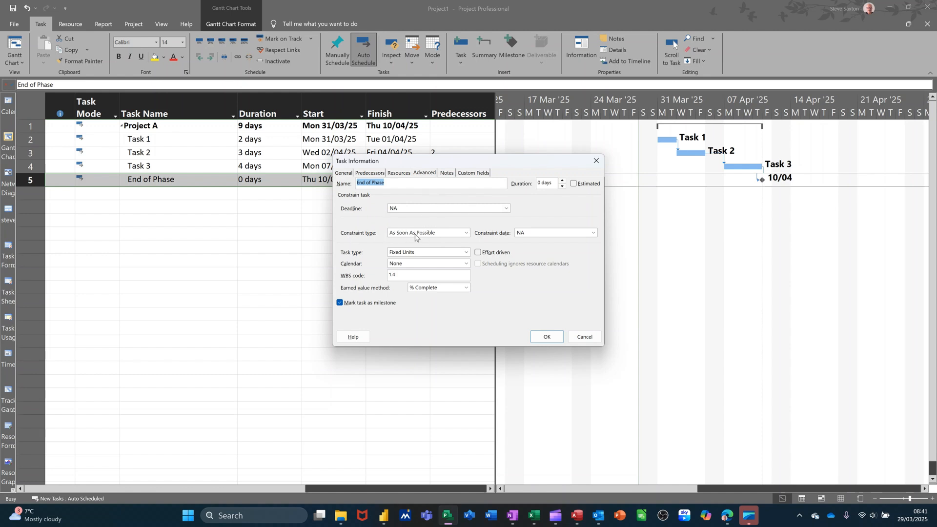
Give the End of Phase milestone a deadline of 14/04/2025.
{"action": "left_click", "coordinate": [507, 210]}
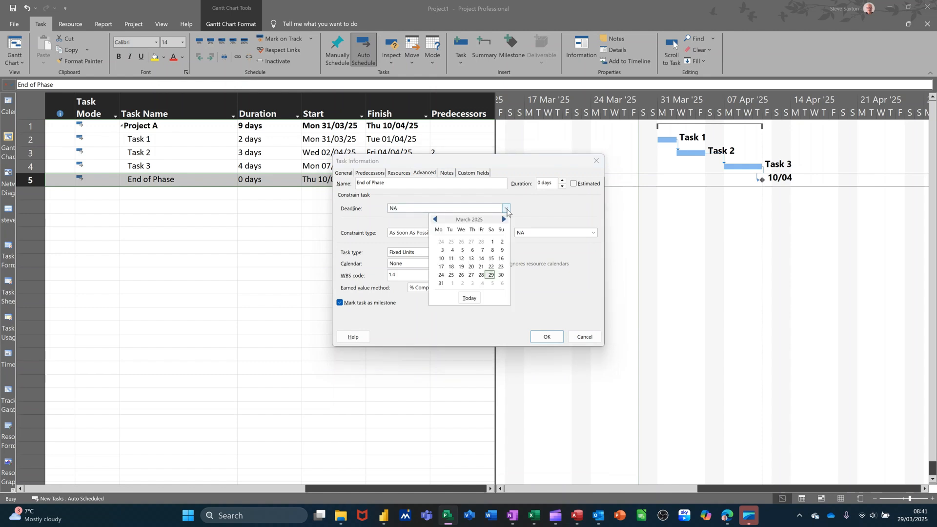
{"action": "left_click", "coordinate": [503, 221]}
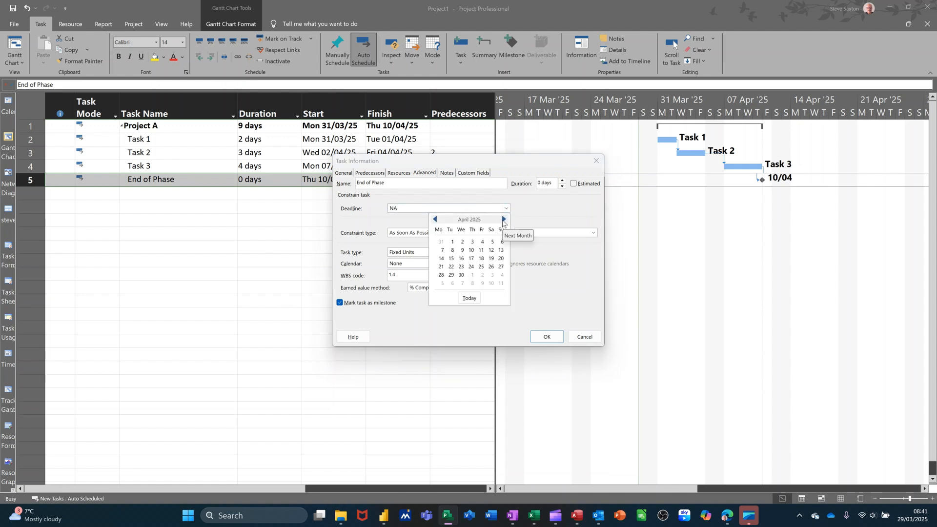
{"action": "left_click", "coordinate": [442, 260]}
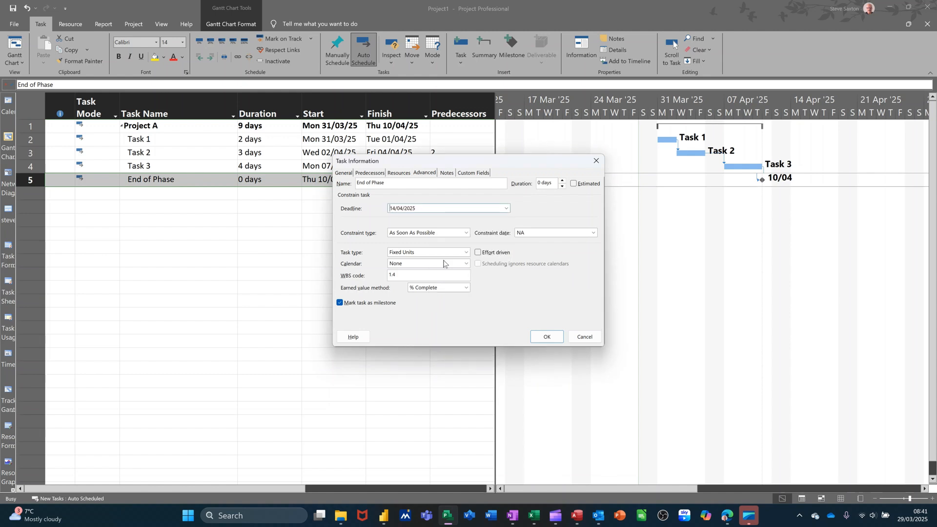
{"action": "left_click", "coordinate": [546, 337]}
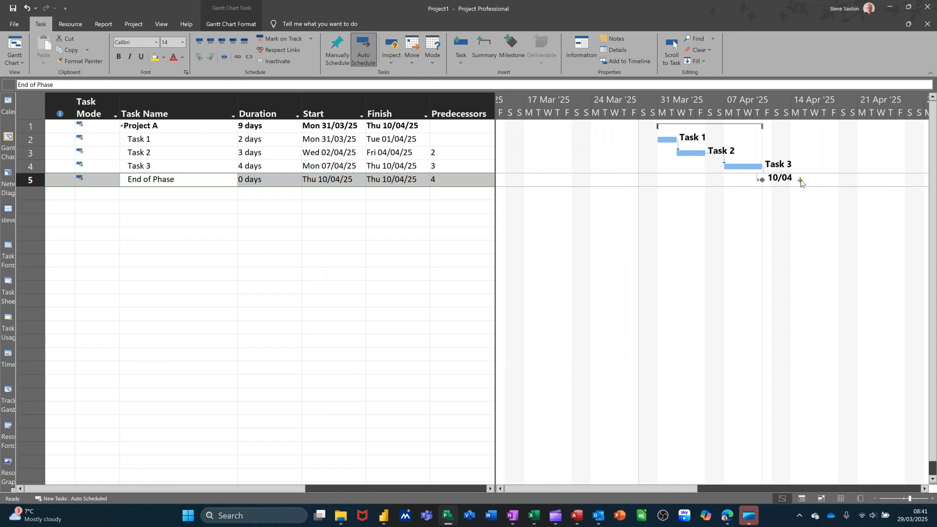
Move End of Phase's deadline marker on the Gantt chart back to Tue 08/04/25 and check the milestone's indicator.
{"action": "left_click_drag", "start_coordinate": [800, 180], "coordinate": [740, 180]}
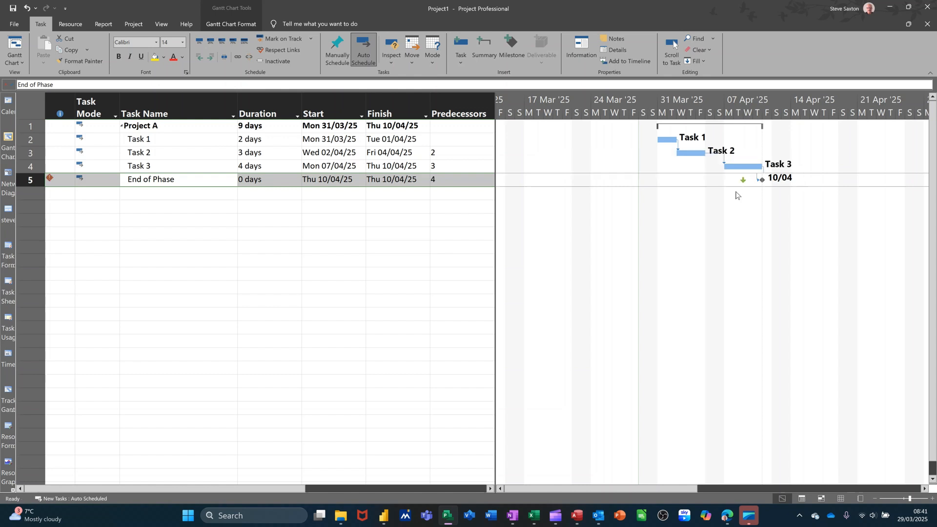
{"action": "left_click", "coordinate": [56, 193]}
{"action": "mouse_move", "coordinate": [60, 177]}
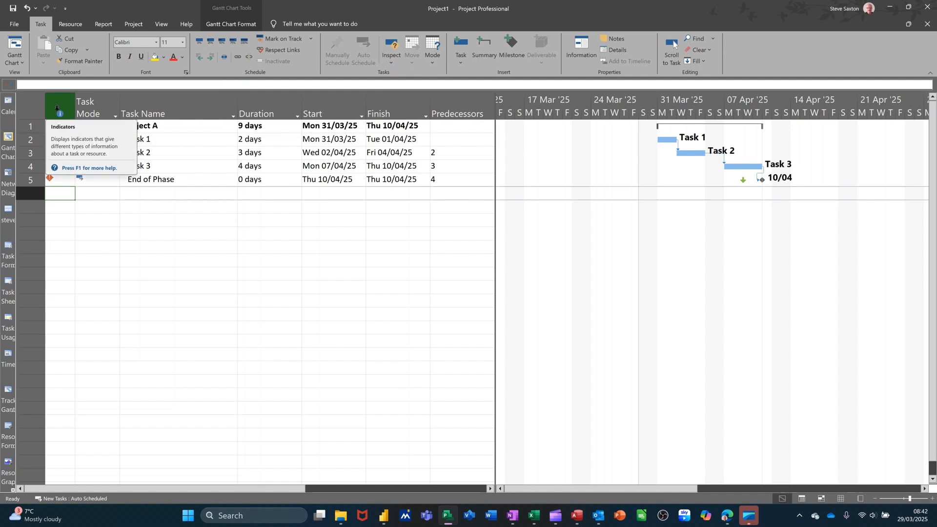
View the tasks in the Cost table, and return to the Entry table.
{"action": "left_click", "coordinate": [164, 26]}
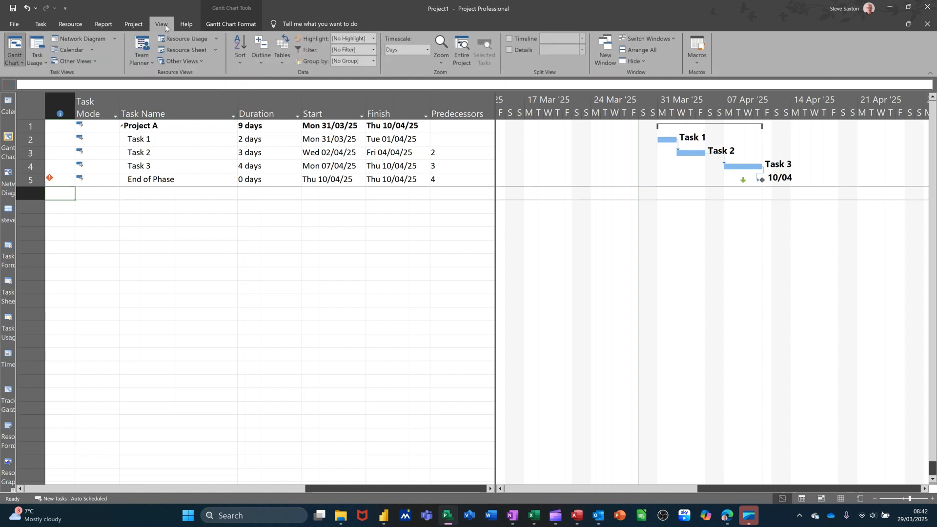
{"action": "left_click", "coordinate": [280, 61]}
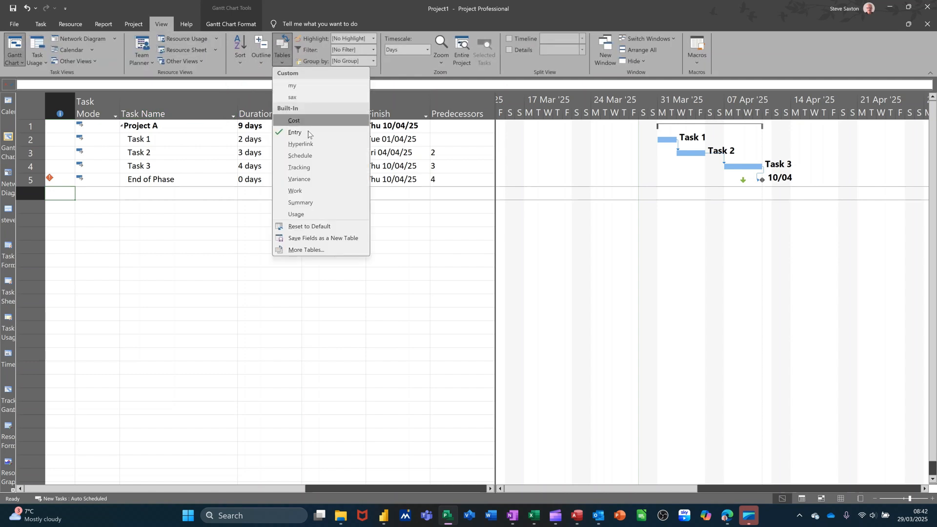
{"action": "left_click", "coordinate": [295, 121]}
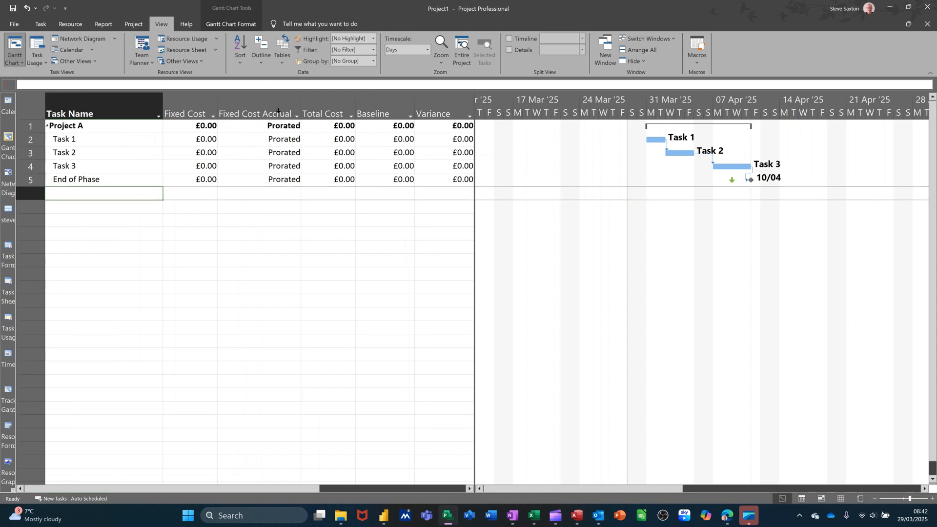
{"action": "left_click", "coordinate": [280, 61]}
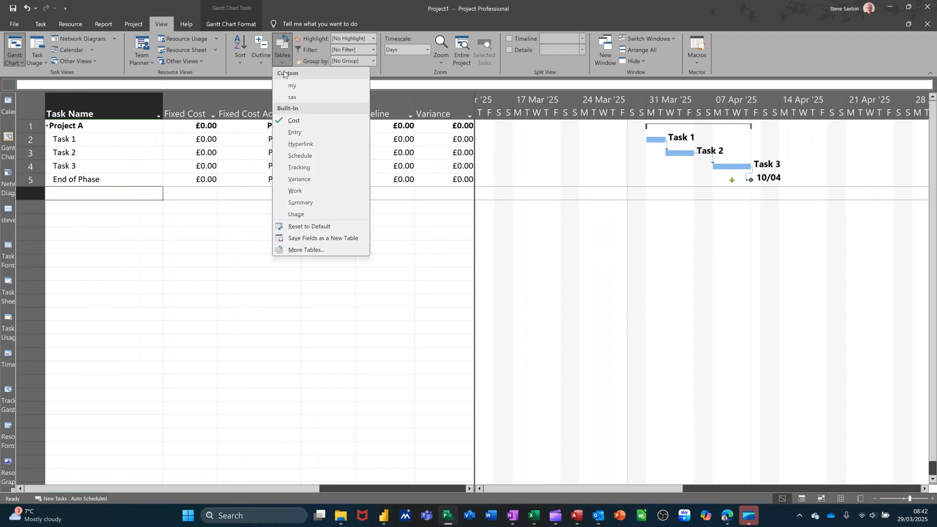
{"action": "left_click", "coordinate": [293, 133]}
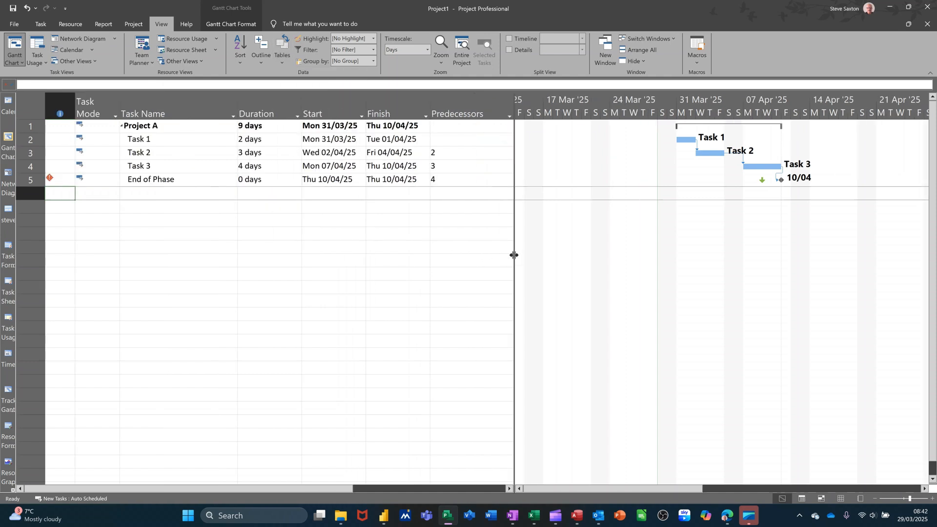
Widen the task table beside the Gantt chart and add a Deadline column after Resource Names.
{"action": "left_click_drag", "start_coordinate": [514, 255], "coordinate": [624, 254]}
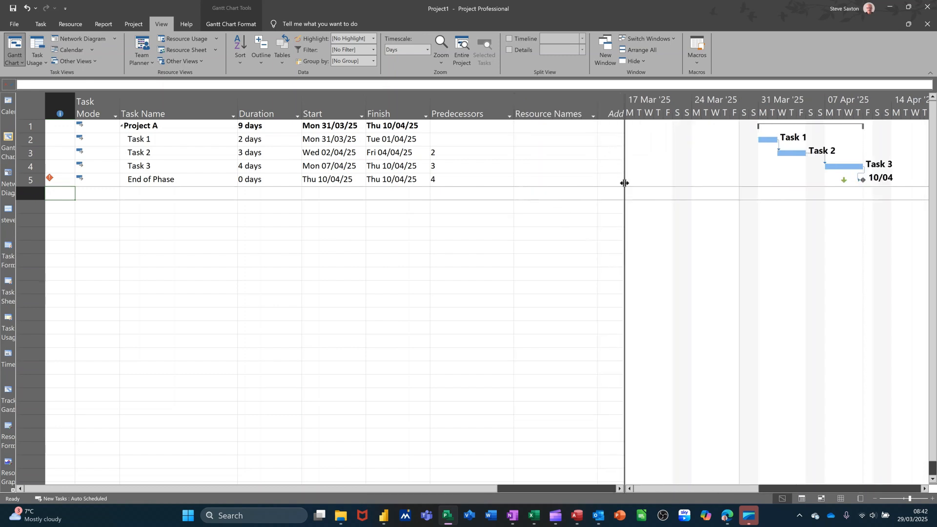
{"action": "left_click_drag", "start_coordinate": [624, 182], "coordinate": [683, 188]}
{"action": "left_click", "coordinate": [608, 110]}
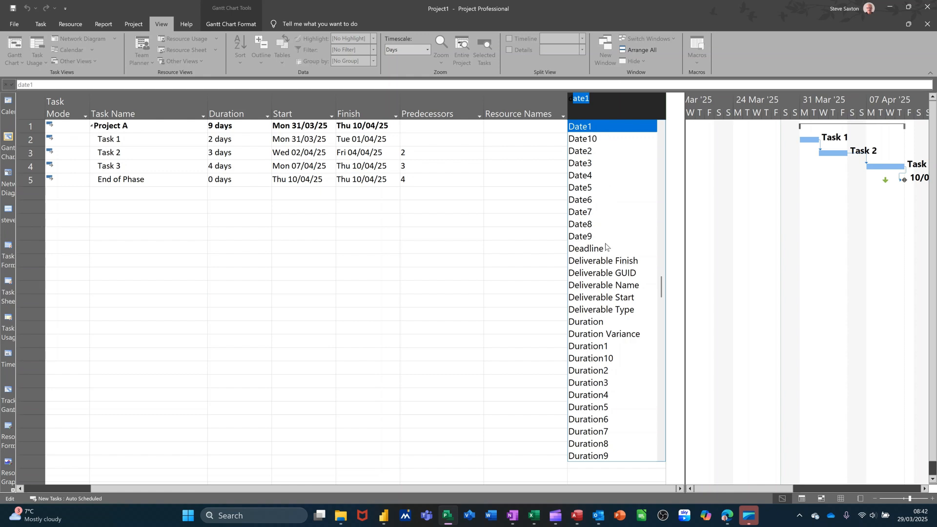
{"action": "left_click", "coordinate": [592, 249]}
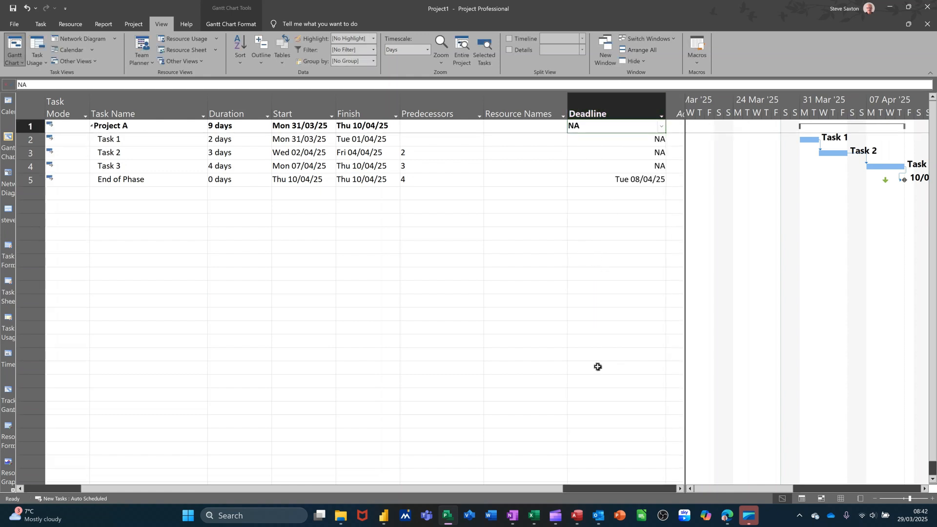
Move End of Phase's deadline marker on the Gantt chart out to Thu 17/04/25.
{"action": "left_click_drag", "start_coordinate": [527, 488], "coordinate": [596, 488]}
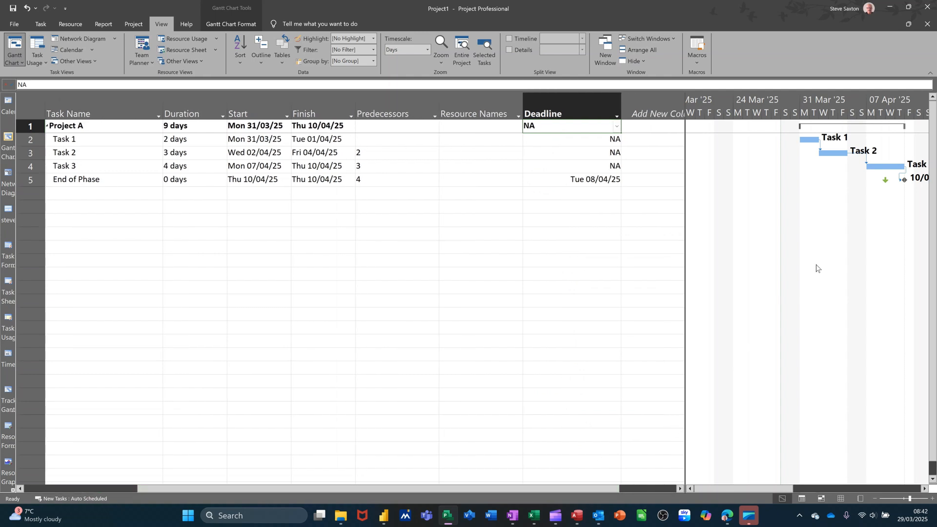
{"action": "left_click", "coordinate": [924, 489]}
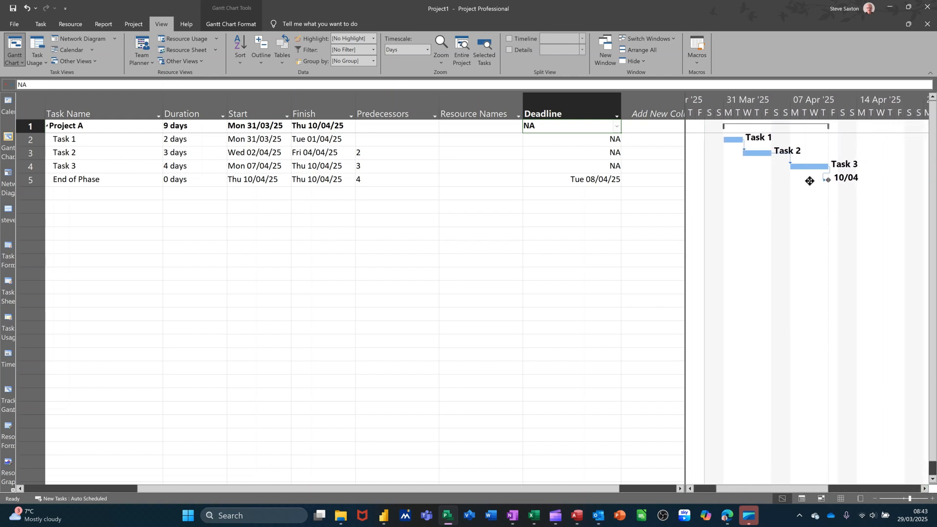
{"action": "left_click_drag", "start_coordinate": [810, 179], "coordinate": [889, 179]}
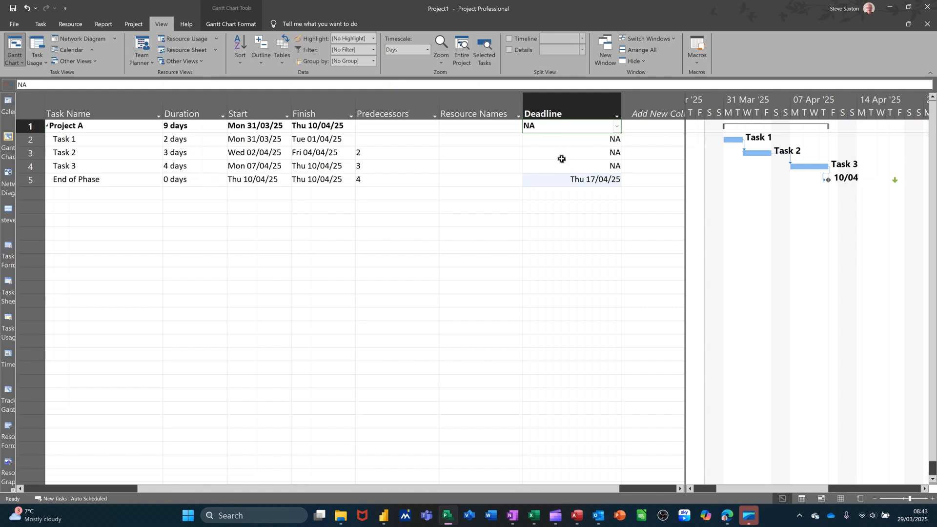
Set Task 2's deadline to Tue 22/04/25 in the Deadline column and check its marker on the Gantt chart.
{"action": "left_click", "coordinate": [593, 153]}
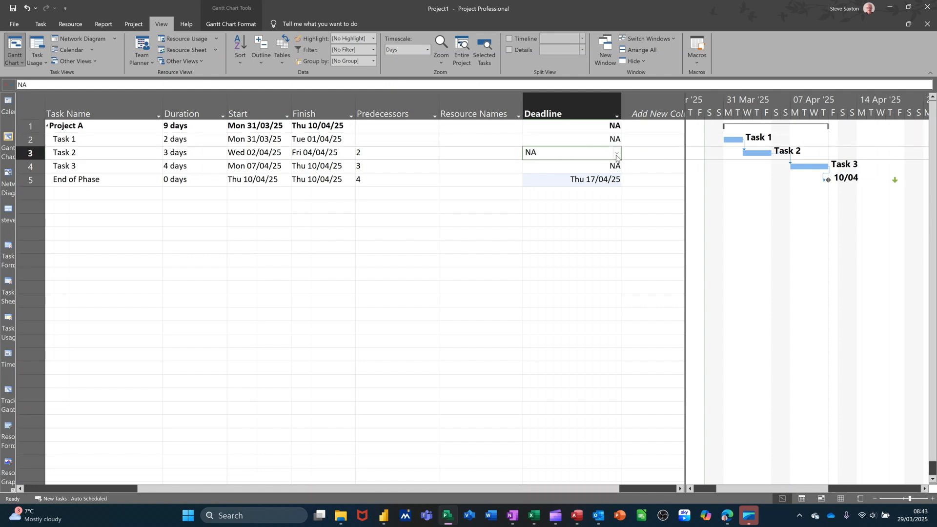
{"action": "left_click", "coordinate": [616, 155]}
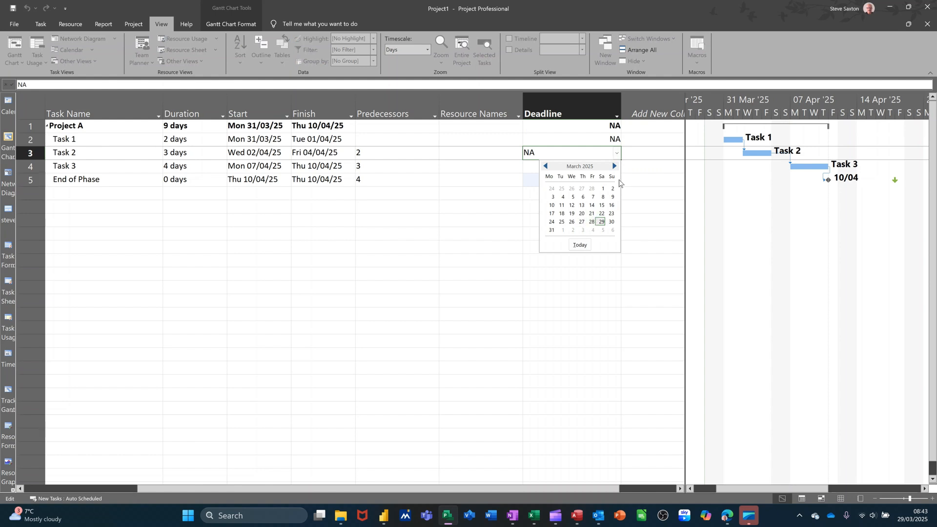
{"action": "left_click", "coordinate": [615, 166]}
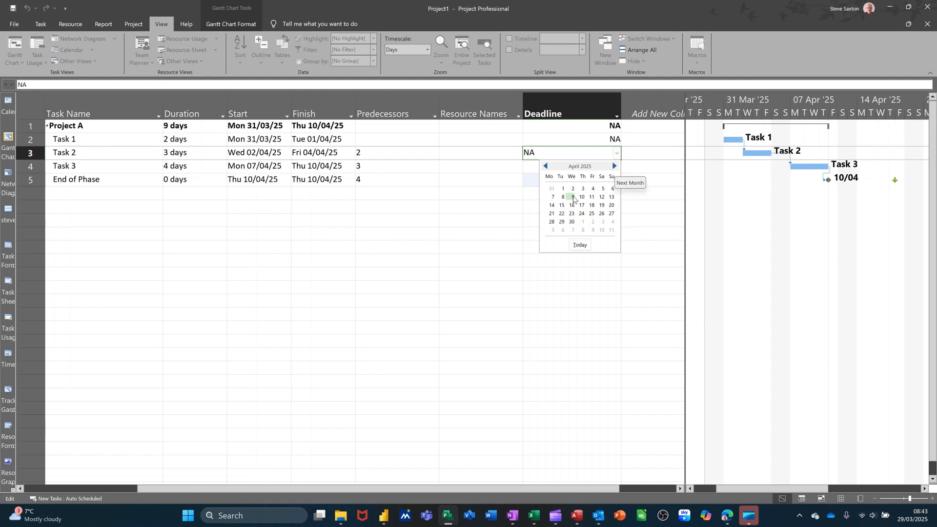
{"action": "left_click", "coordinate": [562, 214]}
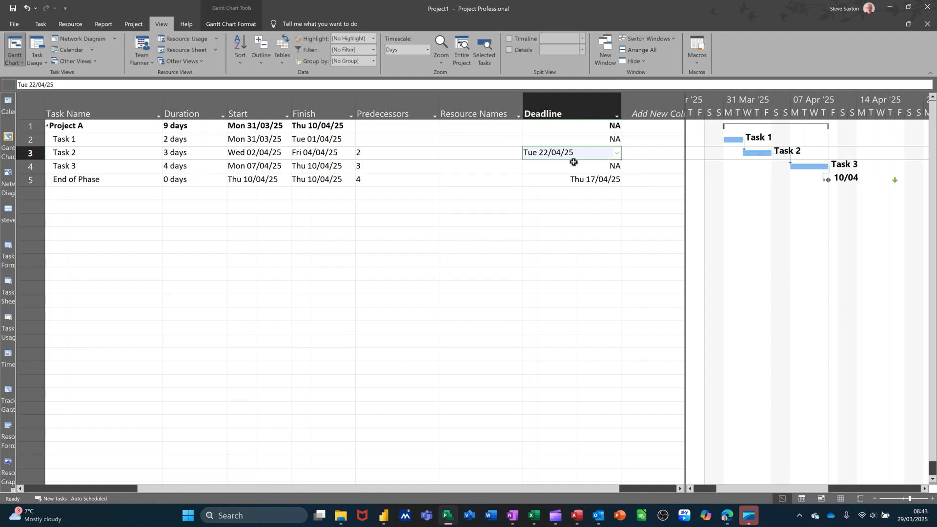
{"action": "left_click", "coordinate": [542, 168]}
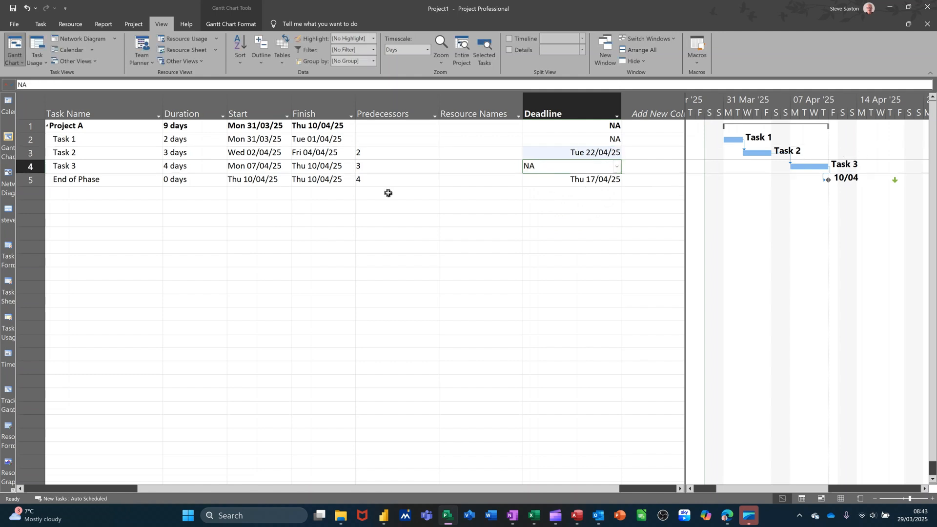
{"action": "left_click", "coordinate": [576, 207]}
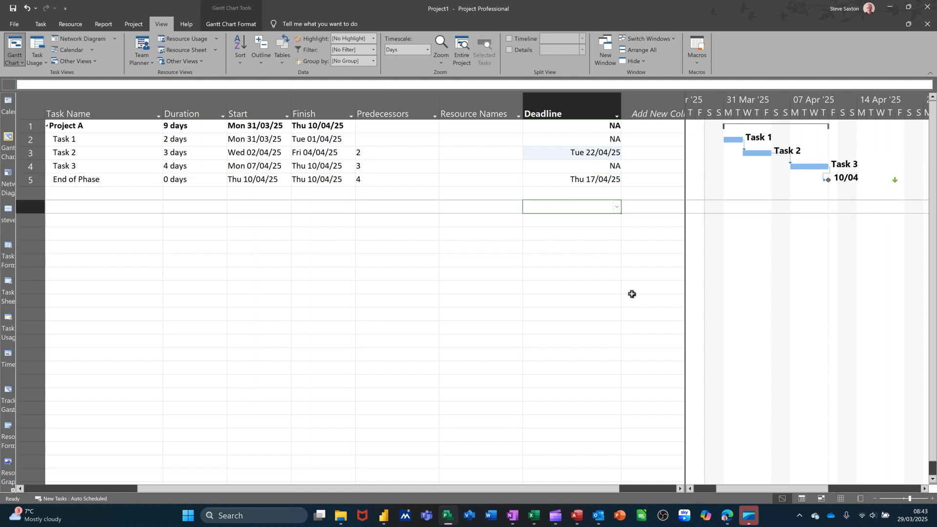
{"action": "left_click_drag", "start_coordinate": [771, 489], "coordinate": [826, 486]}
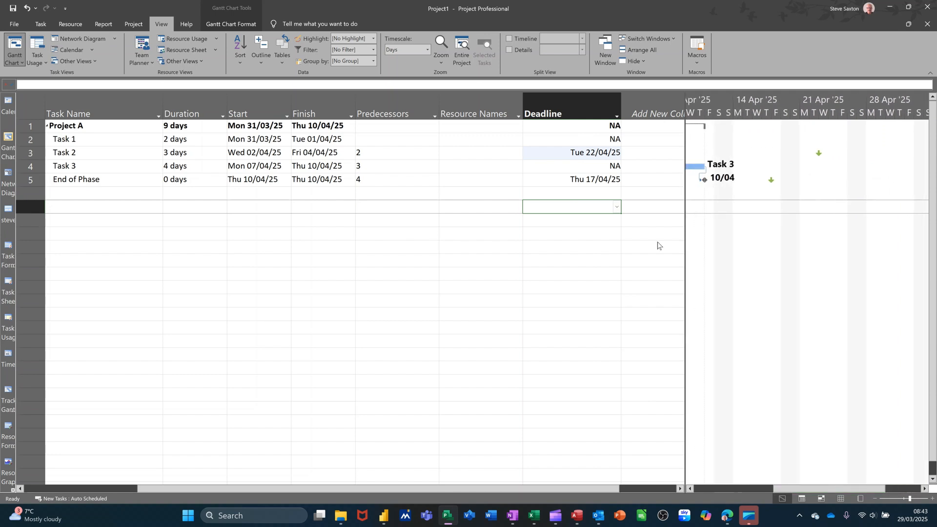
Clear the deadlines of Task 2 and End of Phase by setting both to NA.
{"action": "left_click", "coordinate": [604, 140]}
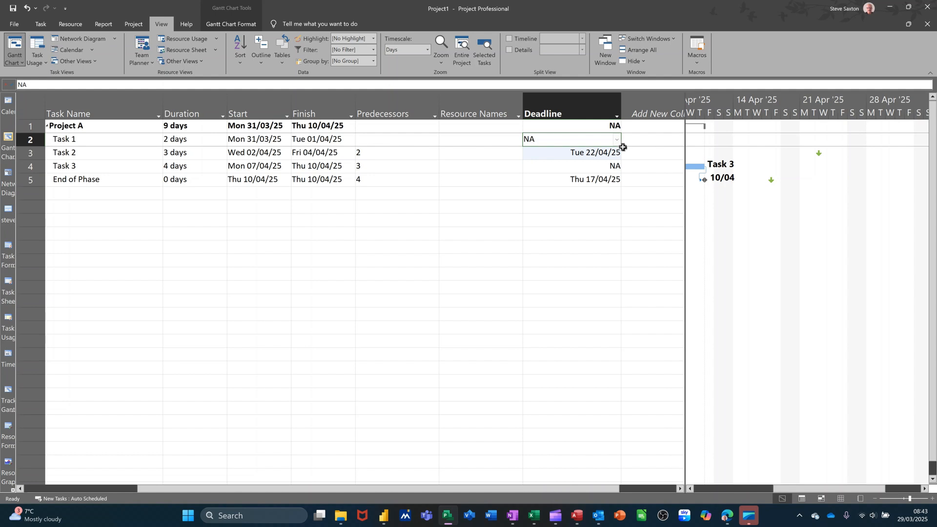
{"action": "left_click", "coordinate": [608, 153]}
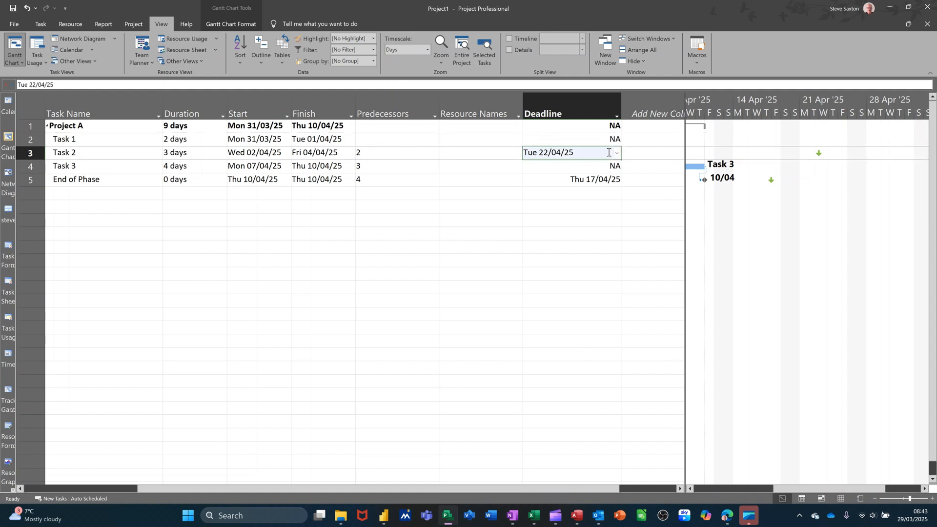
{"action": "type", "text": "NA"}
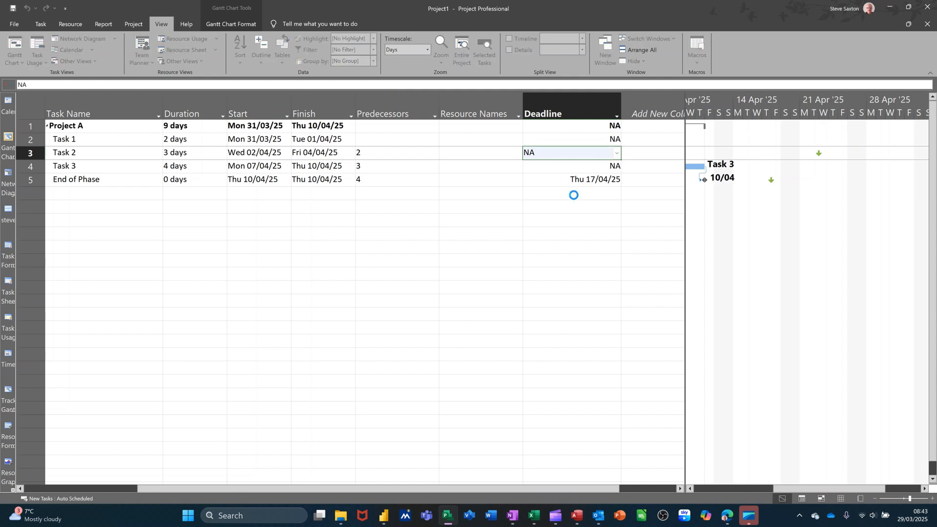
{"action": "left_click", "coordinate": [582, 193]}
{"action": "left_click", "coordinate": [592, 178]}
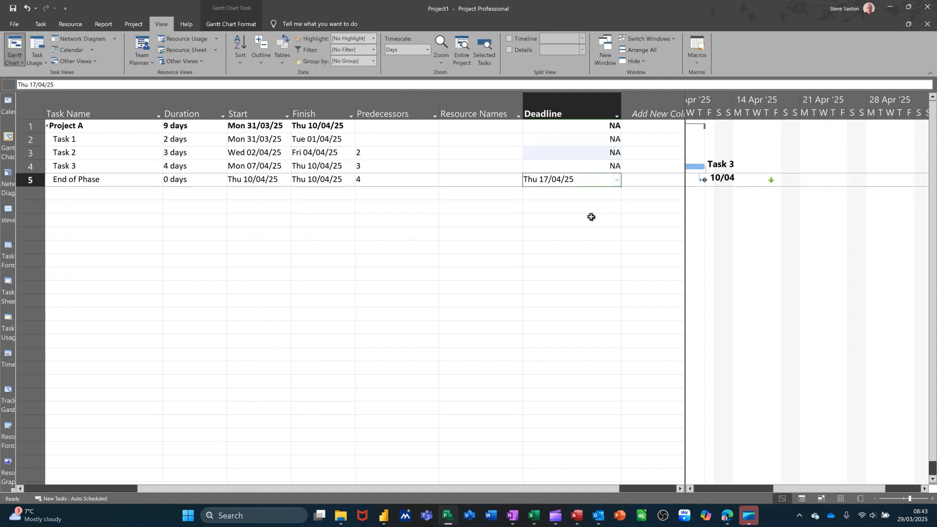
{"action": "type", "text": "na"}
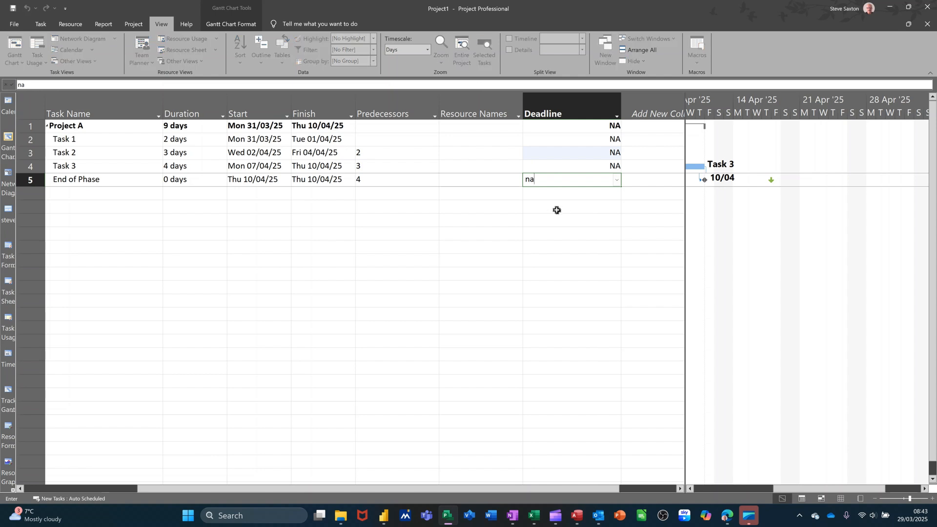
{"action": "left_click", "coordinate": [560, 207]}
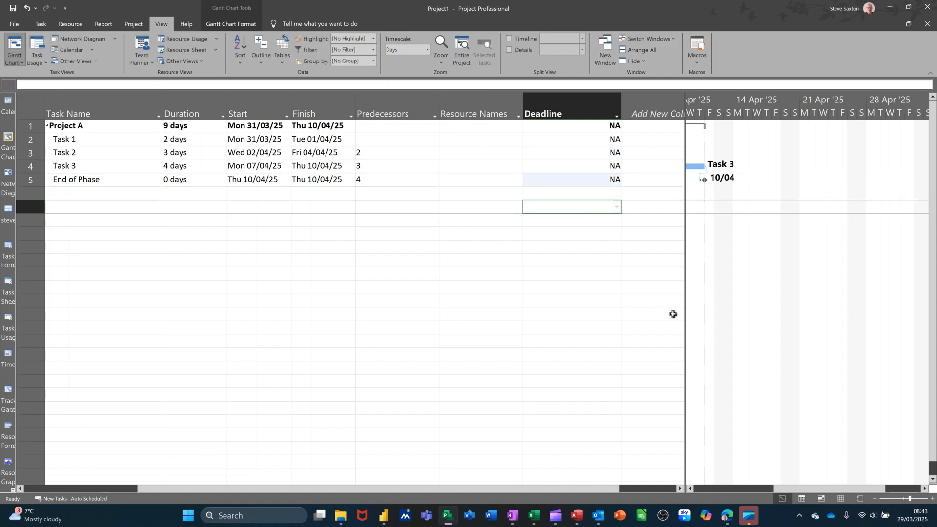
{"action": "left_click_drag", "start_coordinate": [797, 489], "coordinate": [744, 488]}
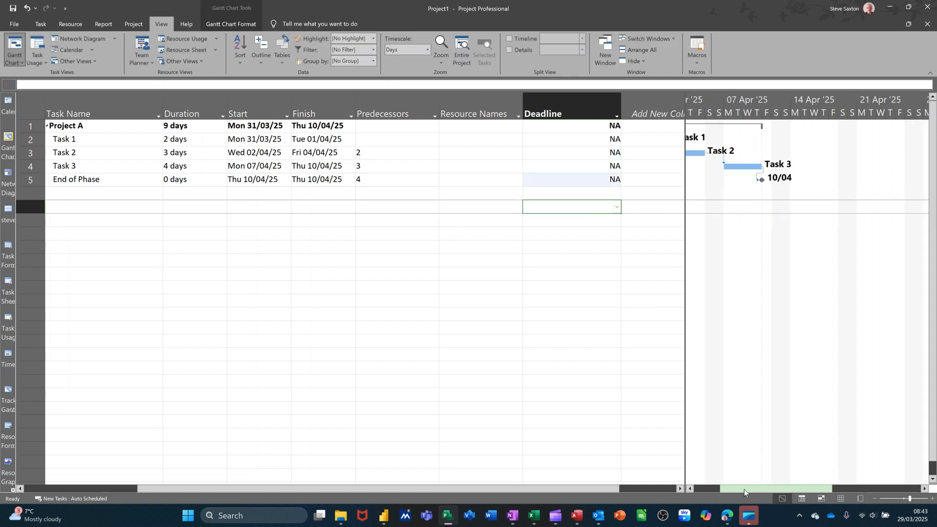